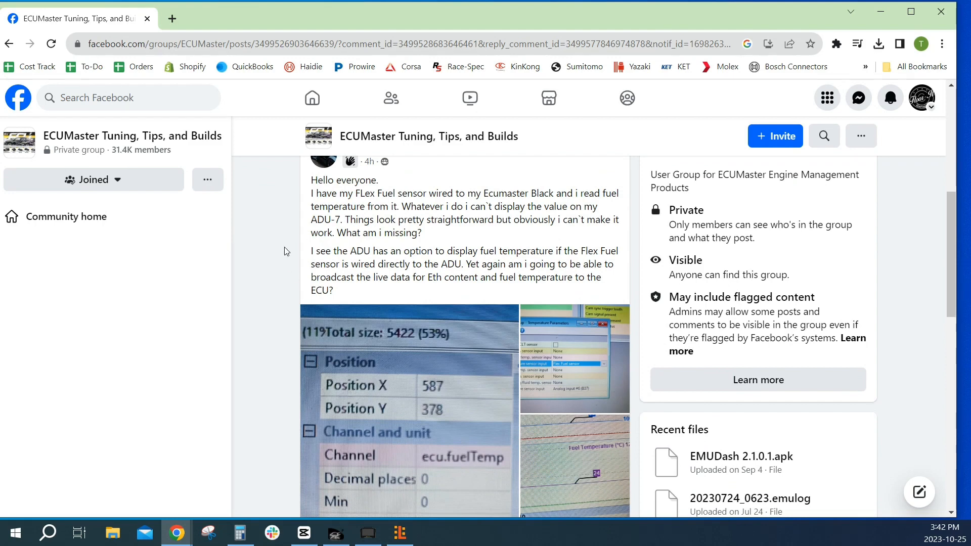
# Read the Facebook group post and its comments about showing fuel temperature on the ADU-7, then return to the EMU Black client
pyautogui.scroll(-3, 290, 247)
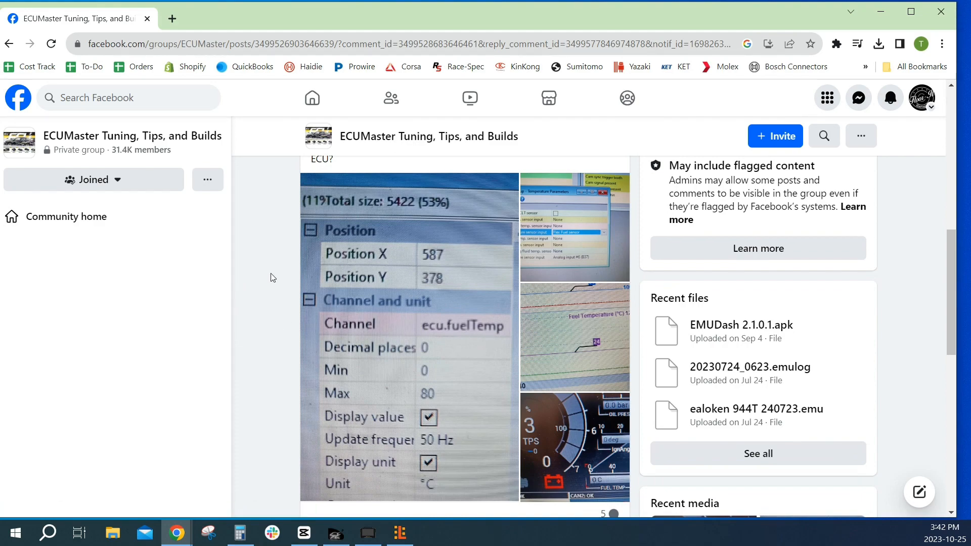
pyautogui.scroll(-4, 279, 278)
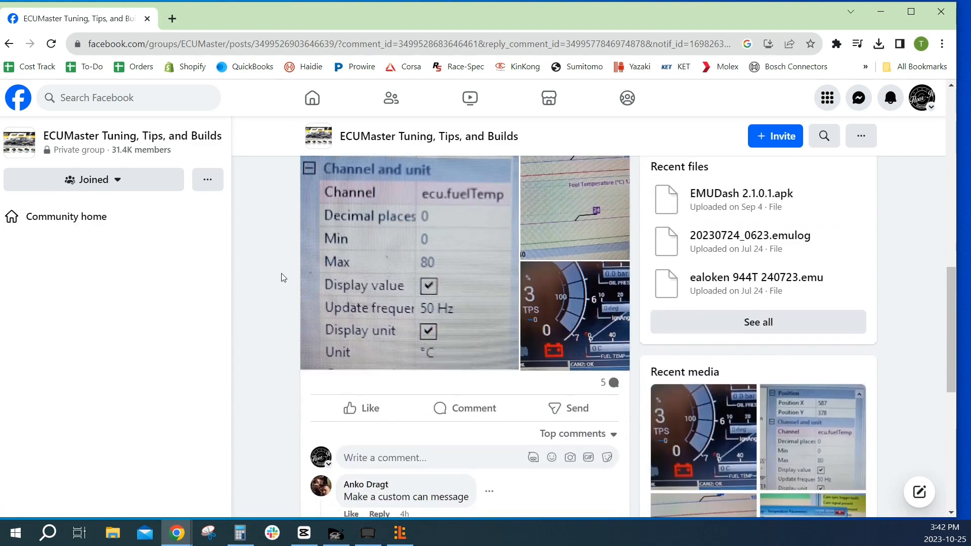
pyautogui.scroll(-4, 282, 278)
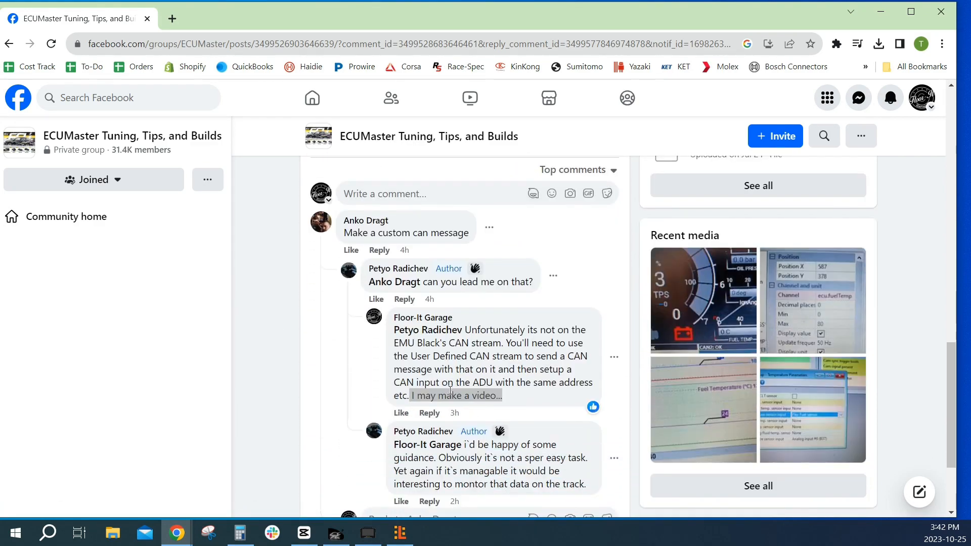
pyautogui.click(880, 12)
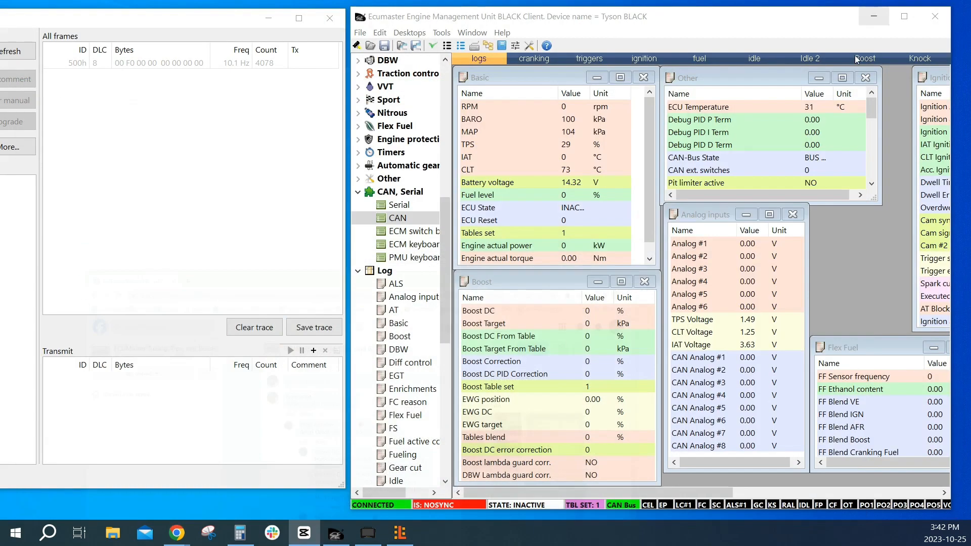
# Open the CAN settings and review the EMU CAN stream help for the channels sent in each frame
pyautogui.doubleClick(397, 217)
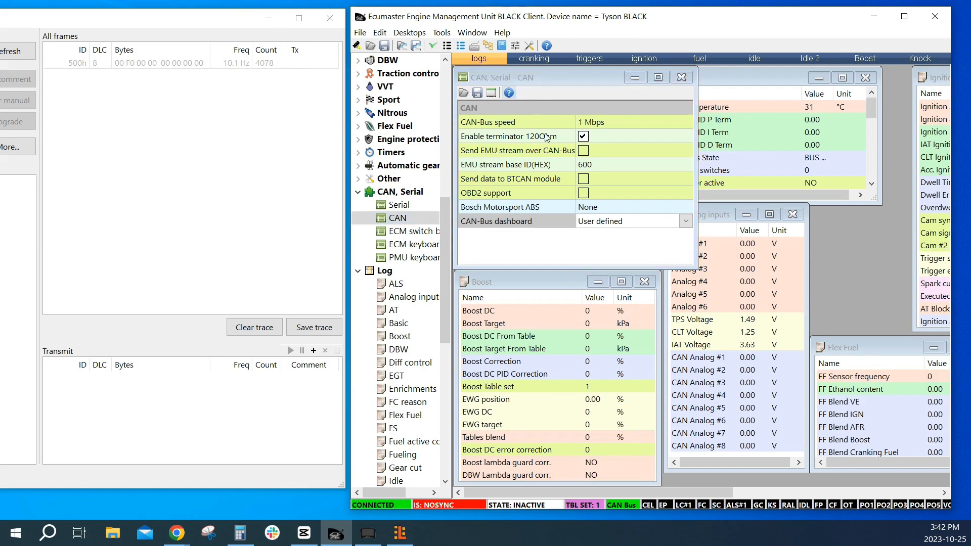
pyautogui.click(508, 92)
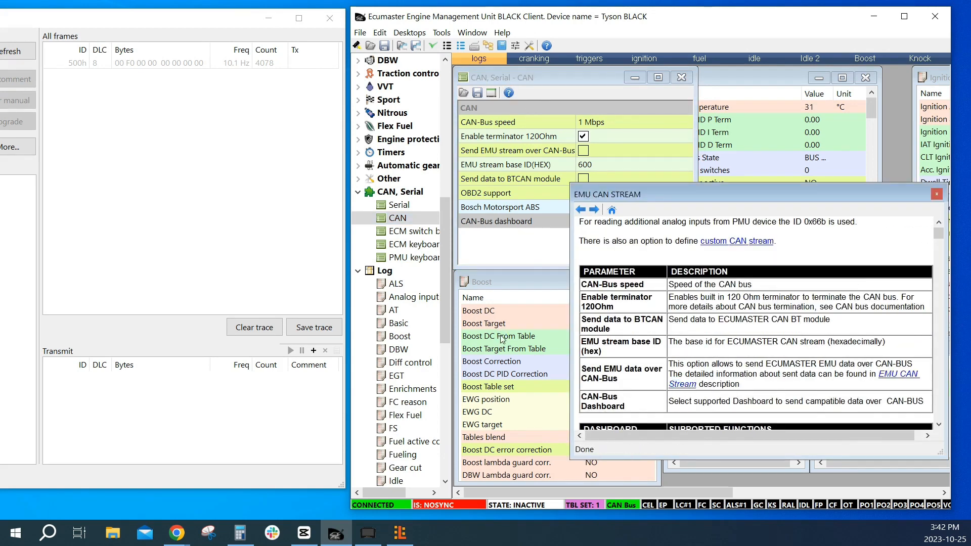
pyautogui.scroll(-2, 704, 338)
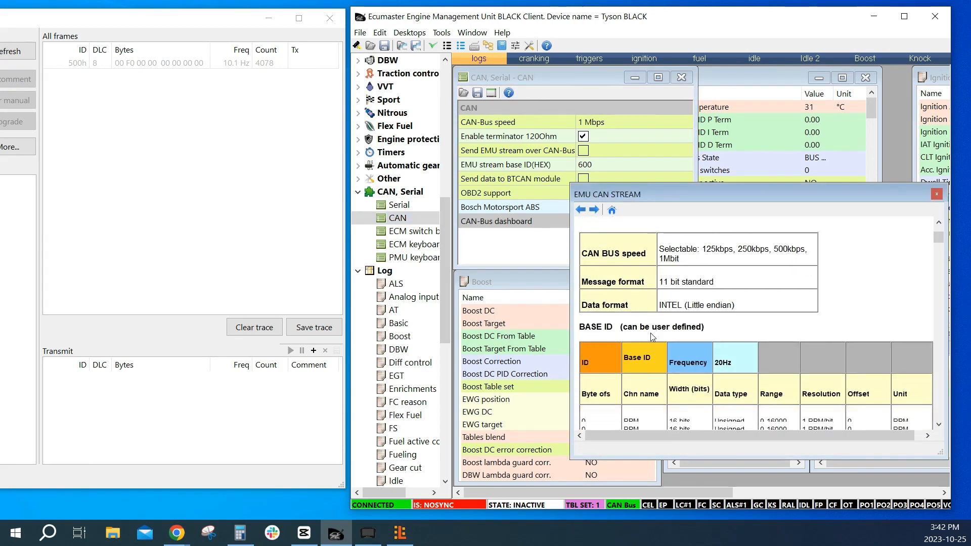
pyautogui.scroll(-3, 652, 337)
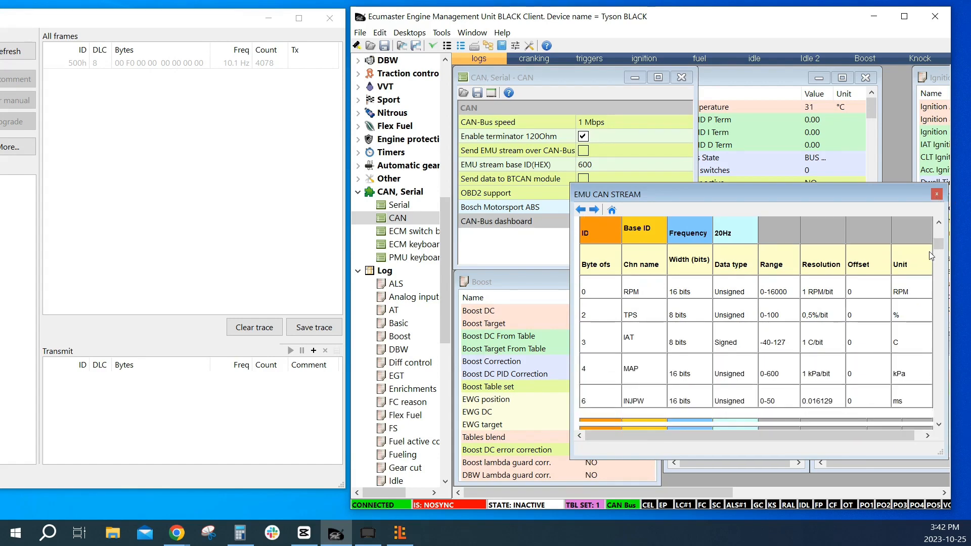
pyautogui.click(937, 194)
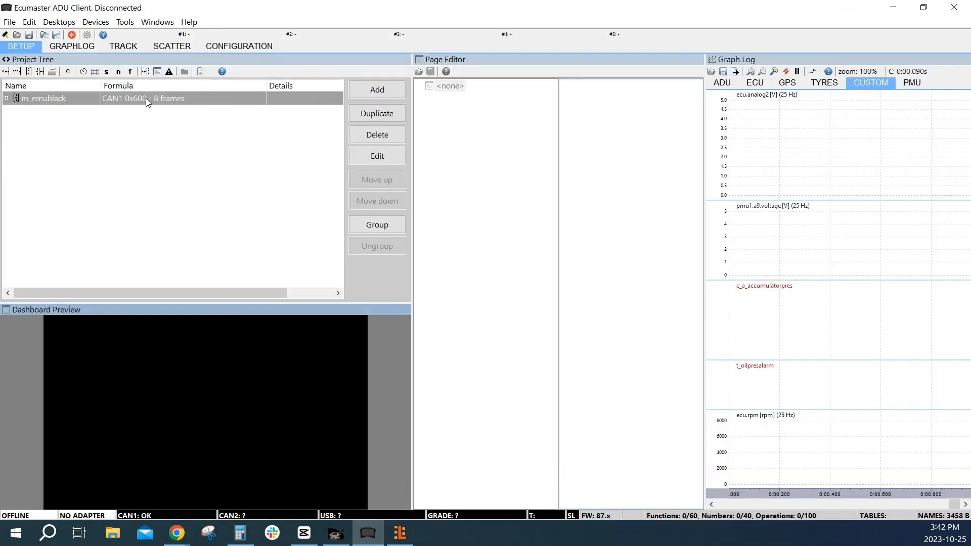
# In the ADU client, review the channels inside the m_emublack CAN message, then return to the EMU Black client
pyautogui.click(146, 98)
pyautogui.doubleClick(13, 101)
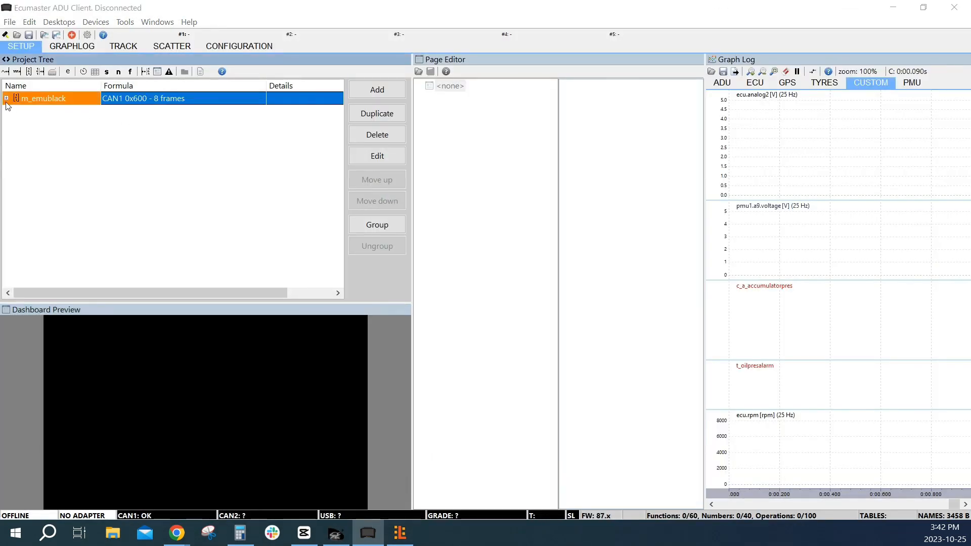
pyautogui.click(622, 101)
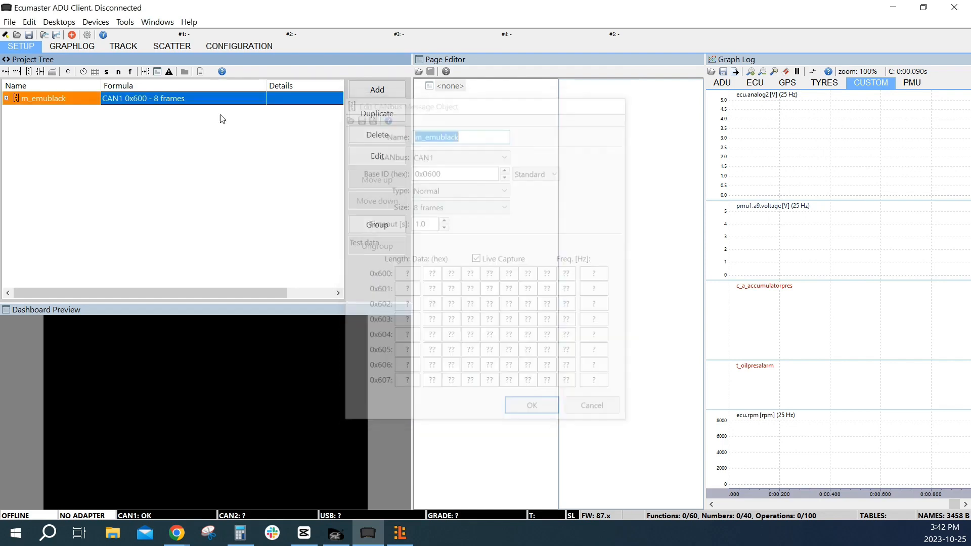
pyautogui.click(7, 99)
pyautogui.scroll(-3, 135, 176)
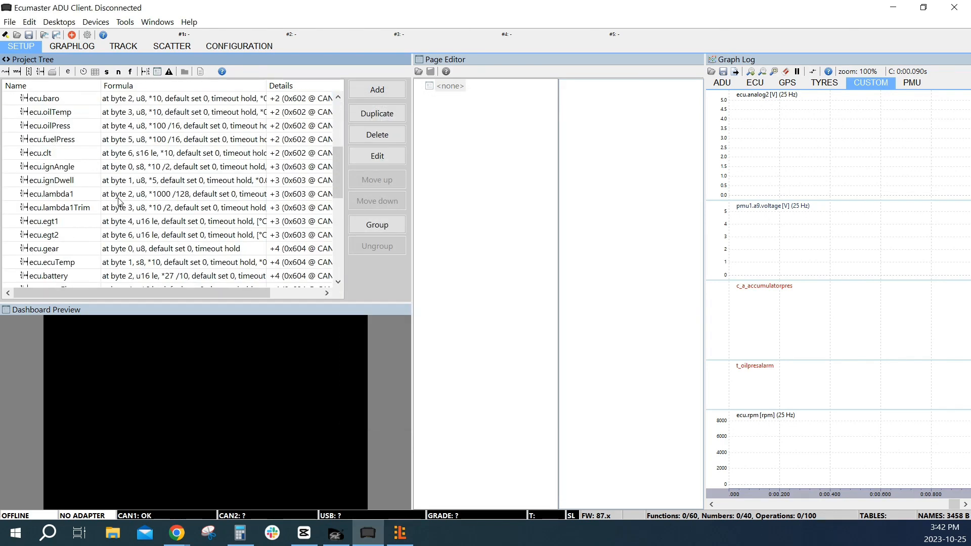
pyautogui.scroll(-2, 126, 200)
pyautogui.scroll(6, 133, 198)
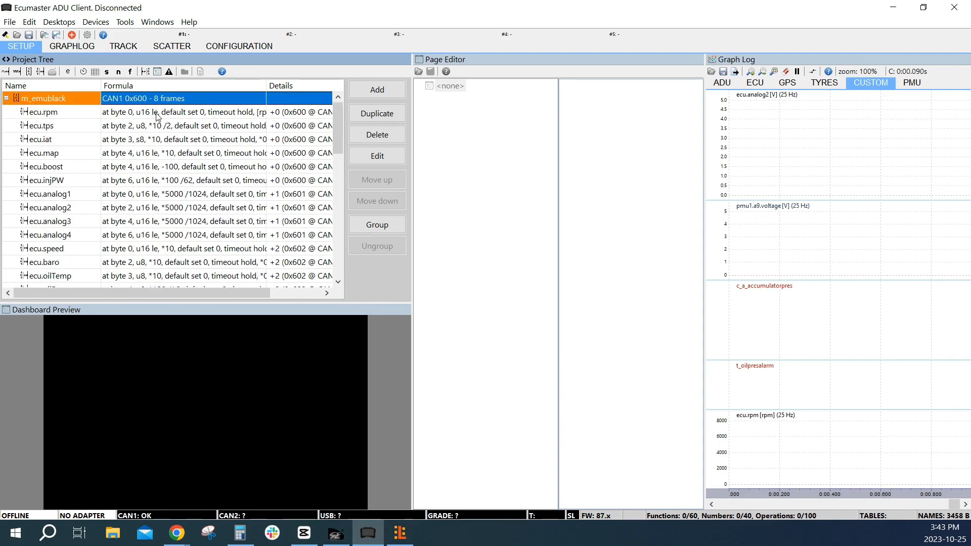
pyautogui.click(7, 99)
pyautogui.click(893, 8)
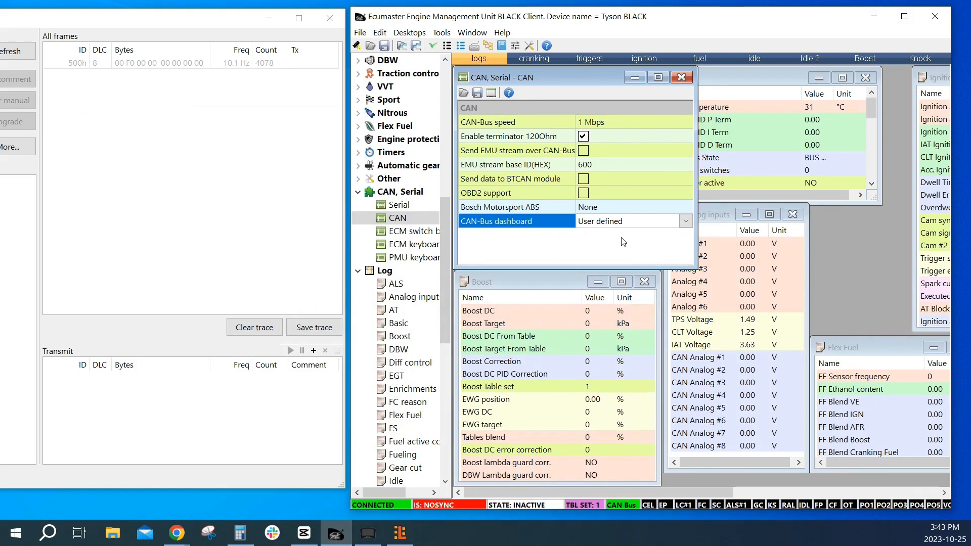
# Close the CAN settings and examine the Fuel Temperature and Analog #6 traces in the Graph 1 log
pyautogui.click(681, 77)
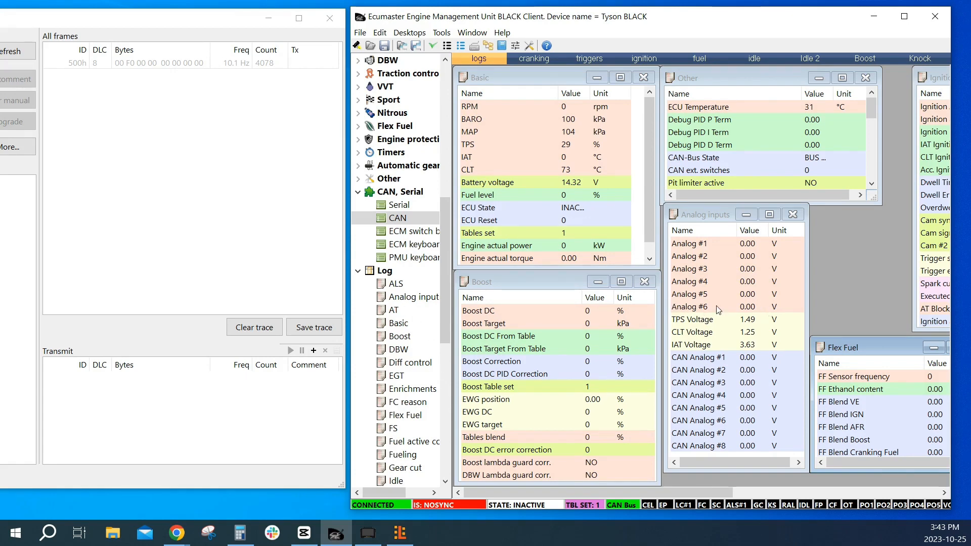
pyautogui.scroll(-10, 407, 233)
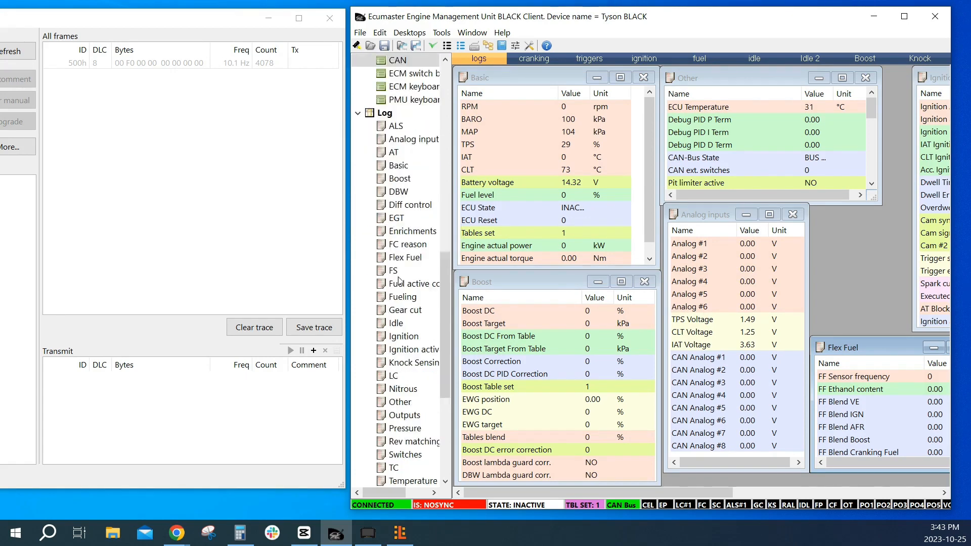
pyautogui.doubleClick(412, 375)
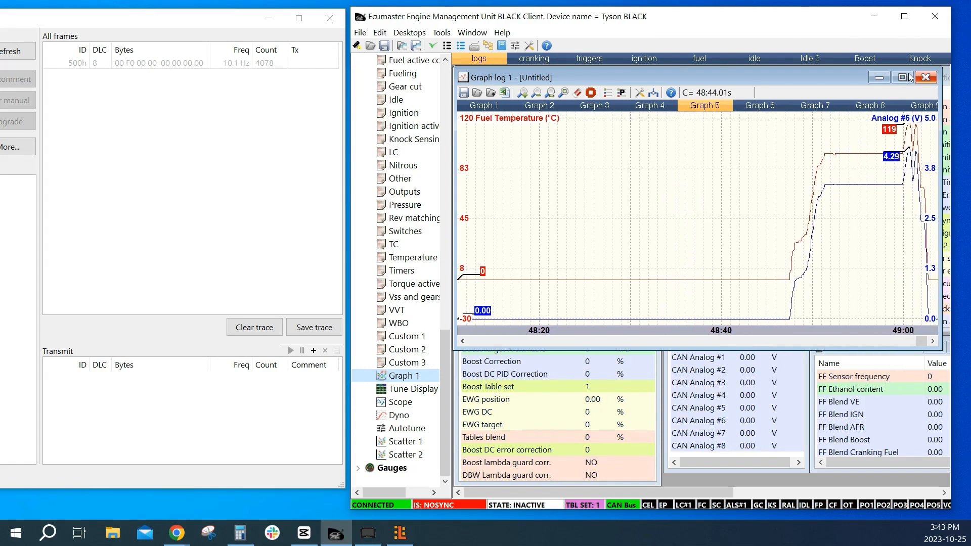
pyautogui.click(926, 77)
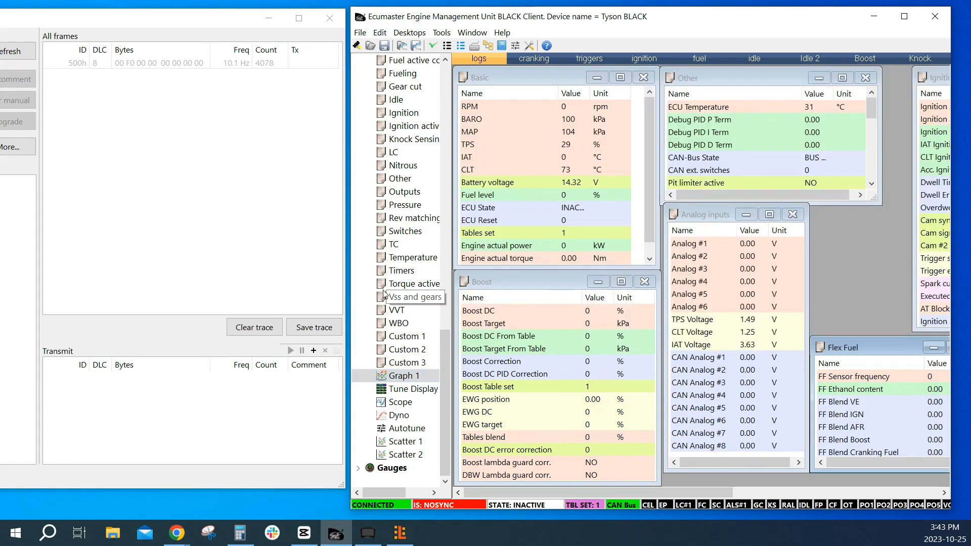
# Set the CAN-Bus dashboard option to User defined in the CAN settings and close them
pyautogui.scroll(9, 387, 231)
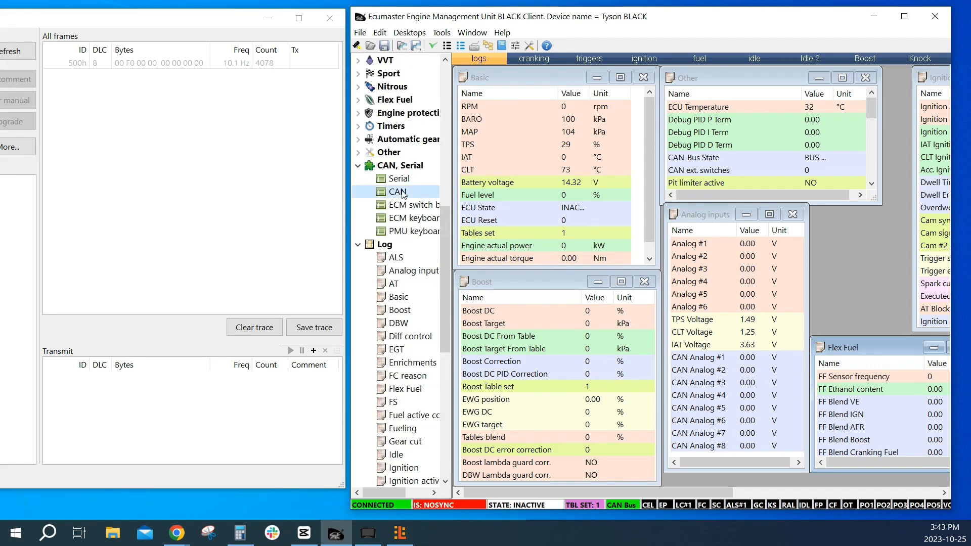
pyautogui.doubleClick(398, 192)
pyautogui.click(592, 222)
pyautogui.click(592, 222)
pyautogui.click(596, 238)
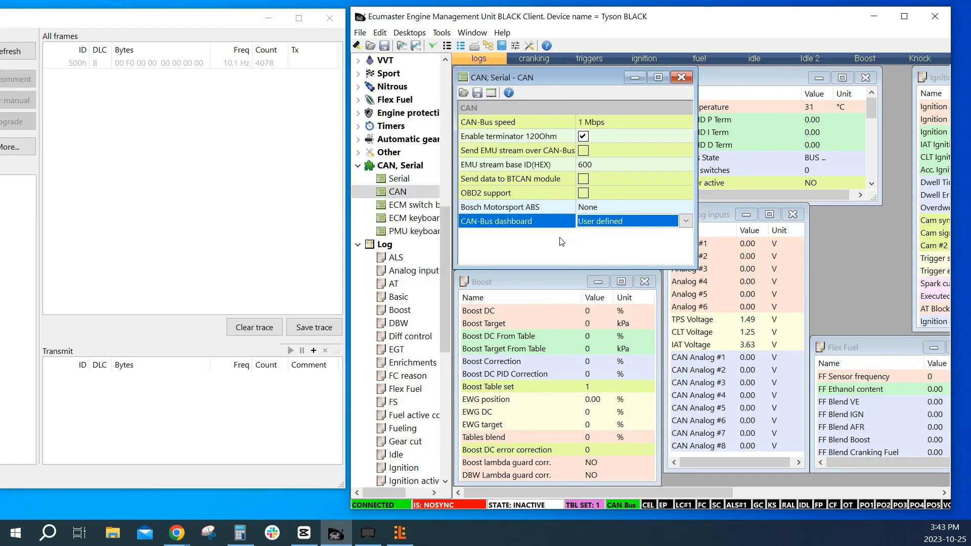
pyautogui.click(682, 78)
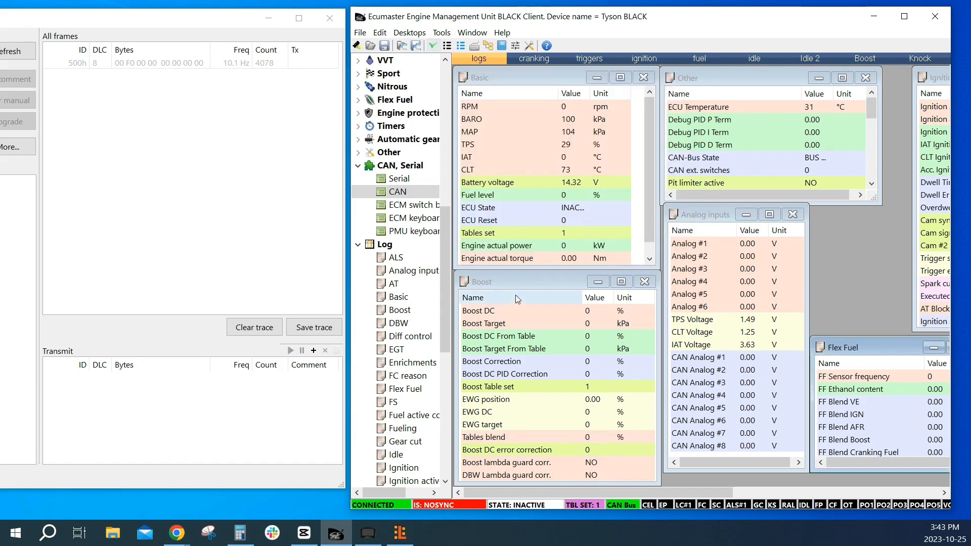
# Add a user defined CAN stream transmit message with ID 500, DLC 8 and a 100 ms update interval
pyautogui.click(441, 32)
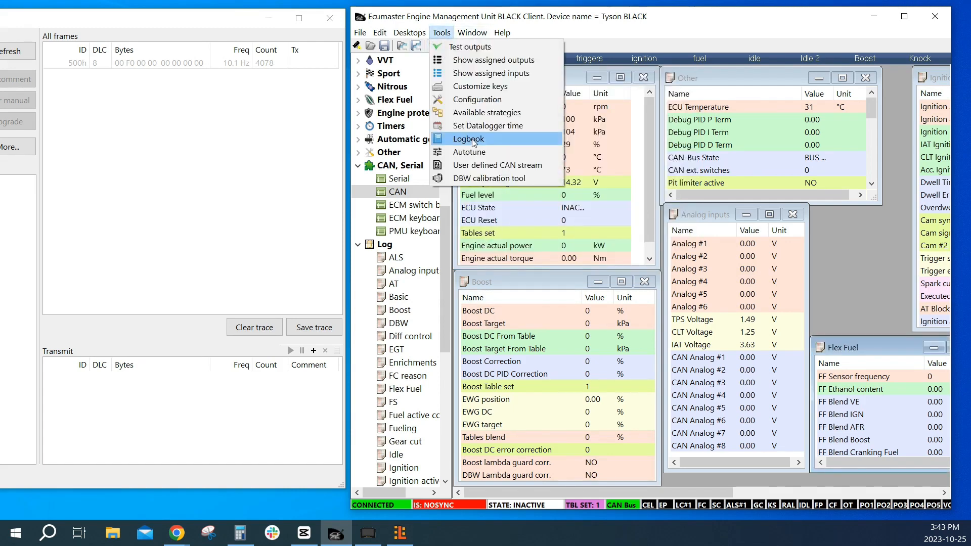
pyautogui.click(478, 163)
pyautogui.doubleClick(411, 120)
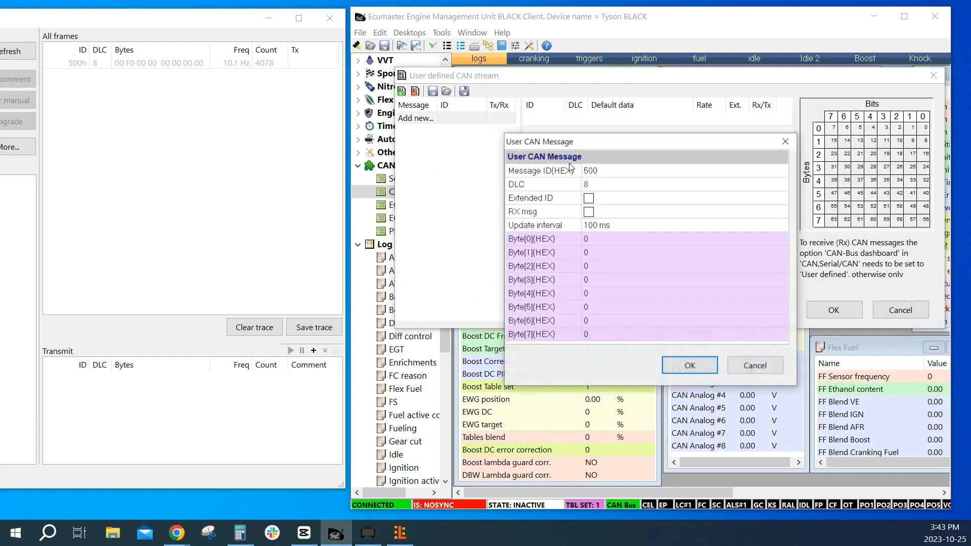
pyautogui.click(589, 172)
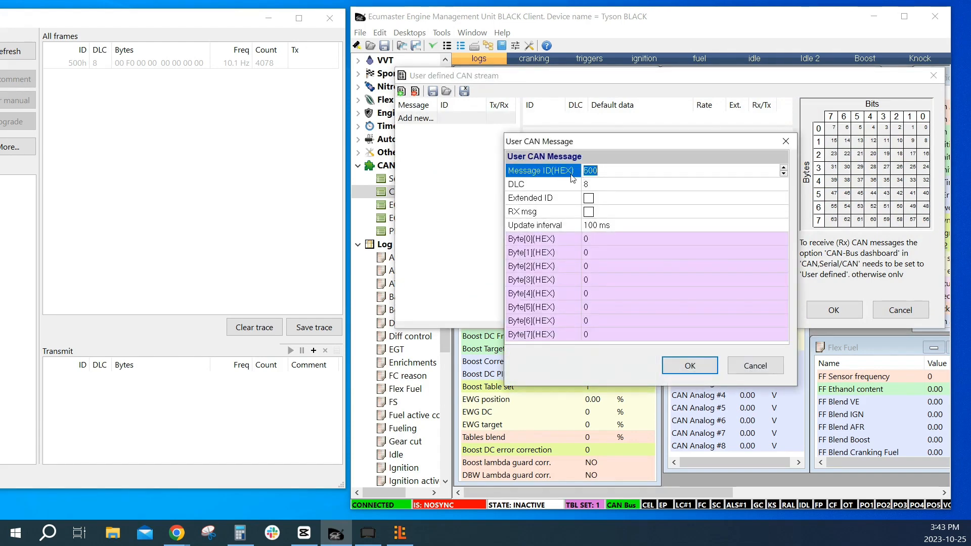
pyautogui.click(595, 185)
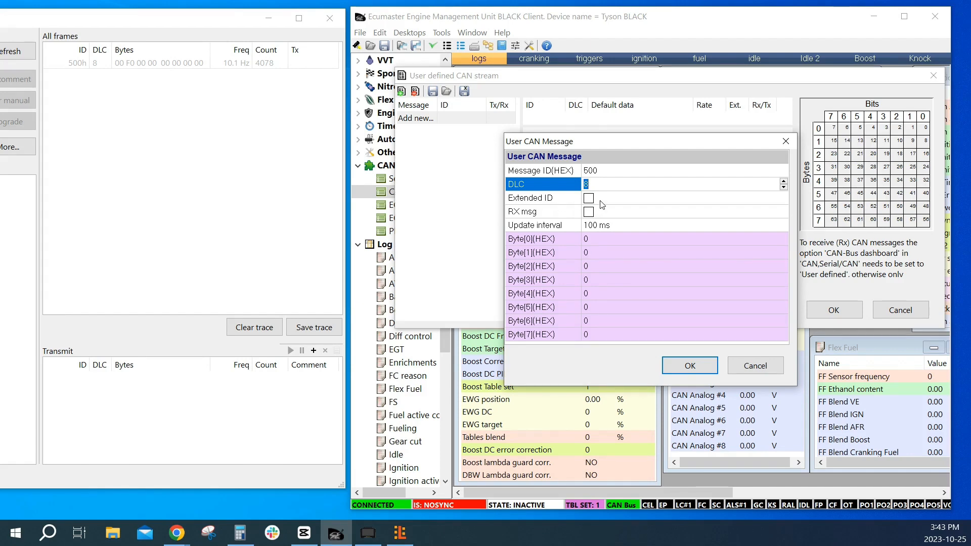
pyautogui.click(533, 213)
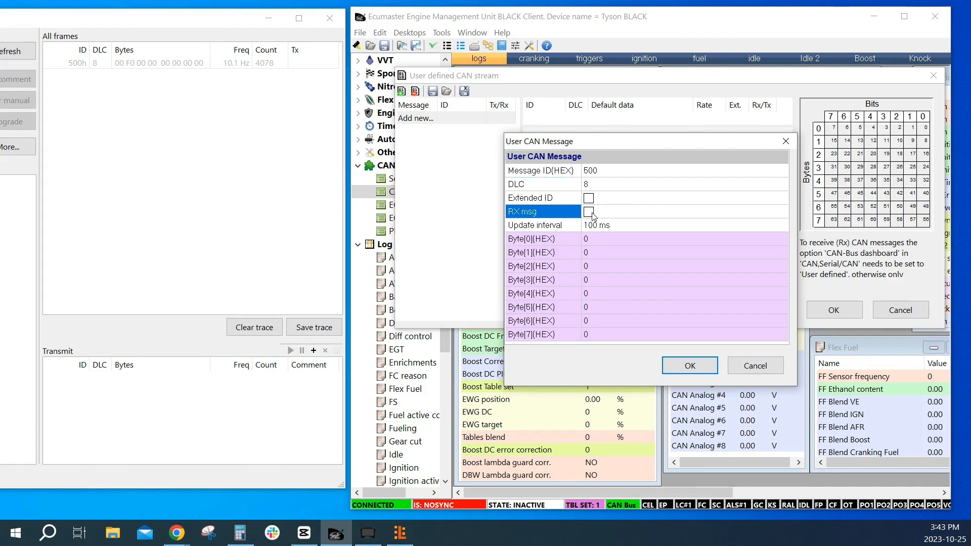
pyautogui.click(604, 228)
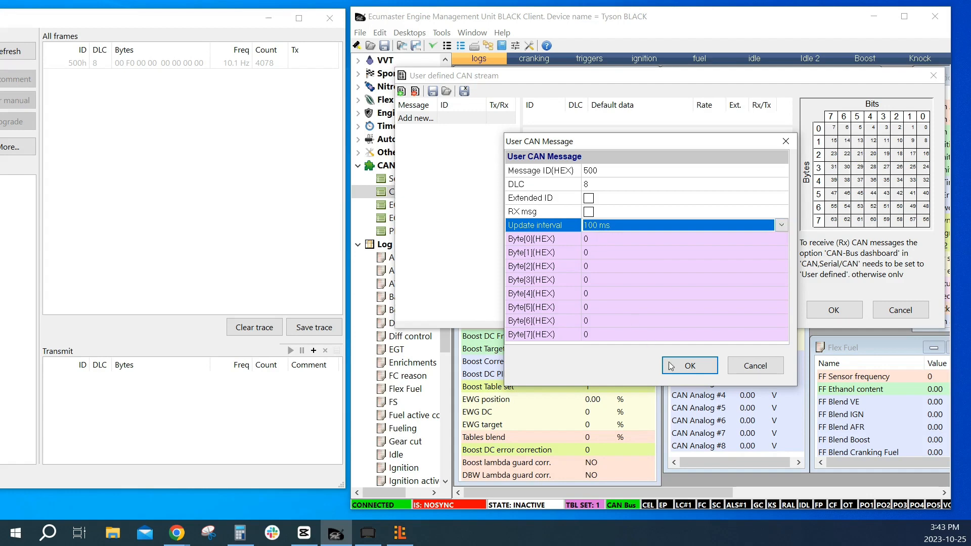
pyautogui.click(688, 367)
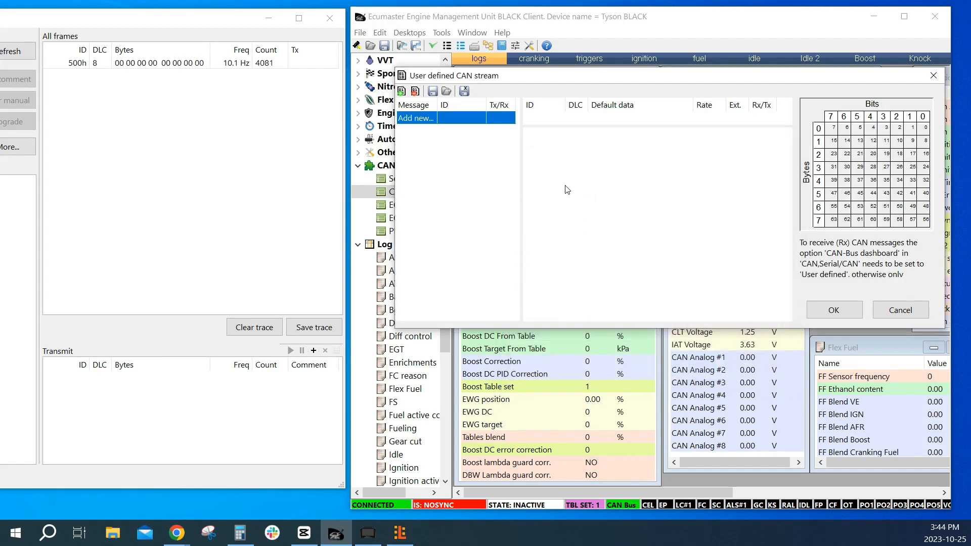
# Add the Fuel Temperature channel to message 500h as 8 bits unsigned at byte position 0, with multiplier 1, divider 1 and offset 0
pyautogui.doubleClick(565, 149)
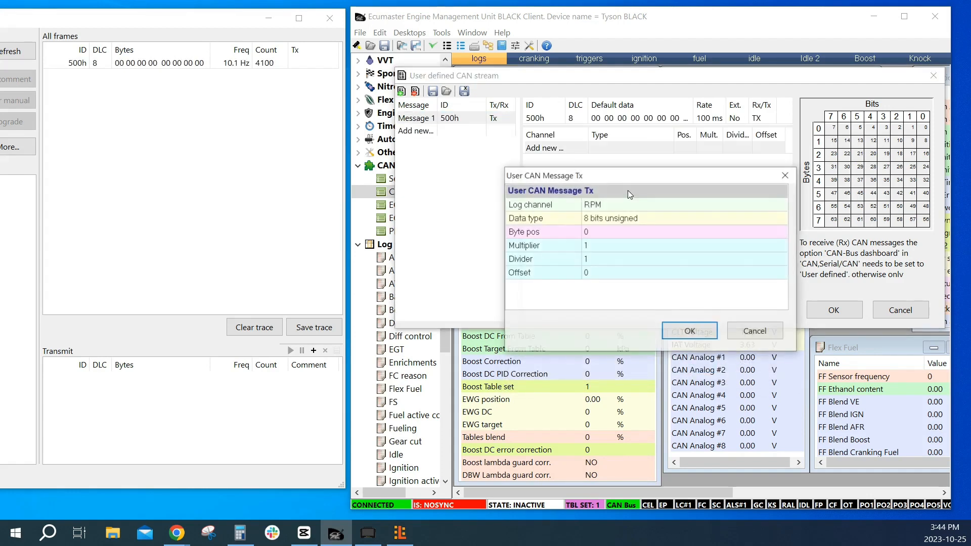
pyautogui.click(625, 208)
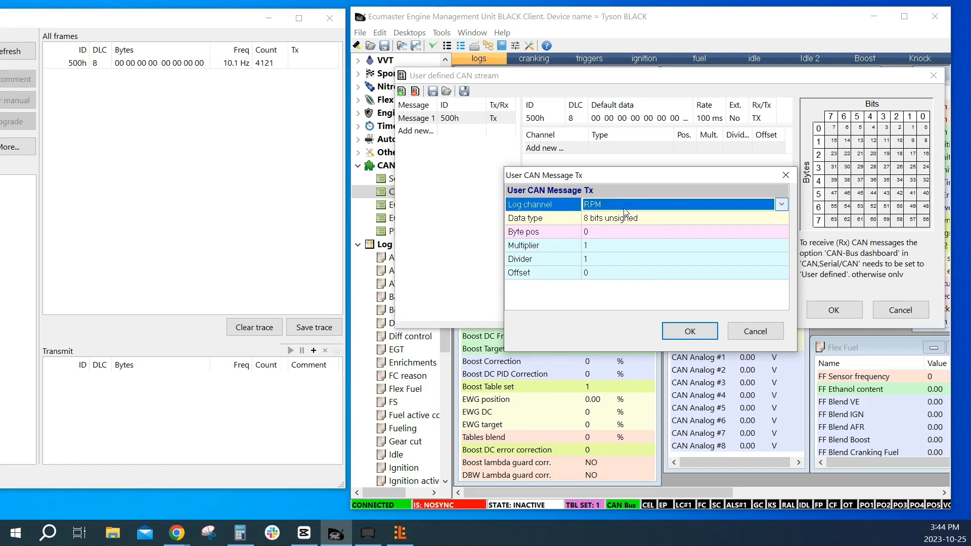
pyautogui.click(623, 208)
pyautogui.write('fu')
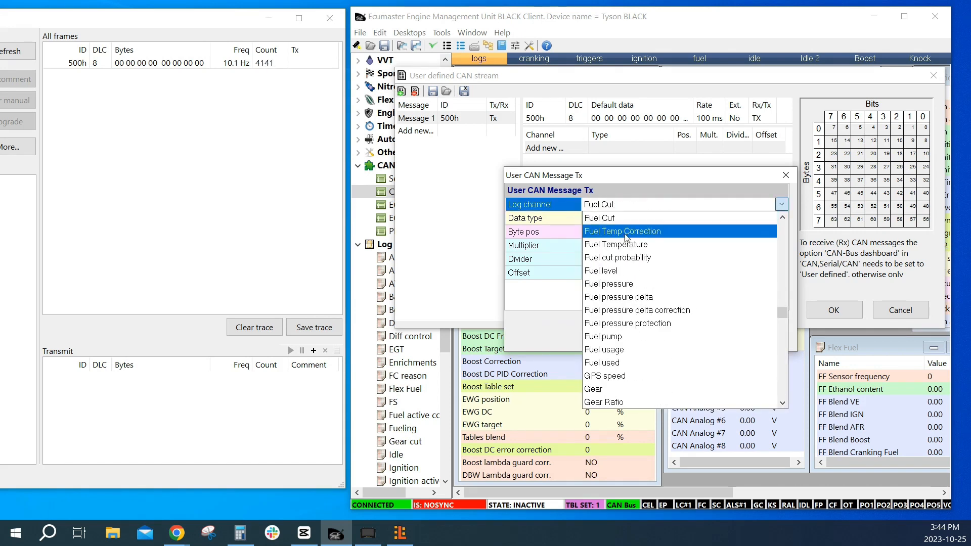
pyautogui.click(629, 249)
pyautogui.click(627, 222)
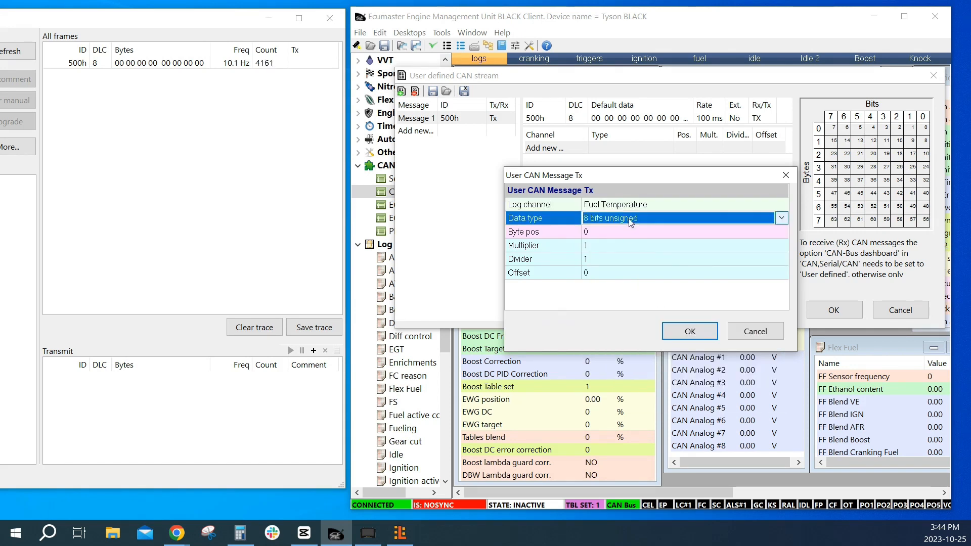
pyautogui.click(630, 222)
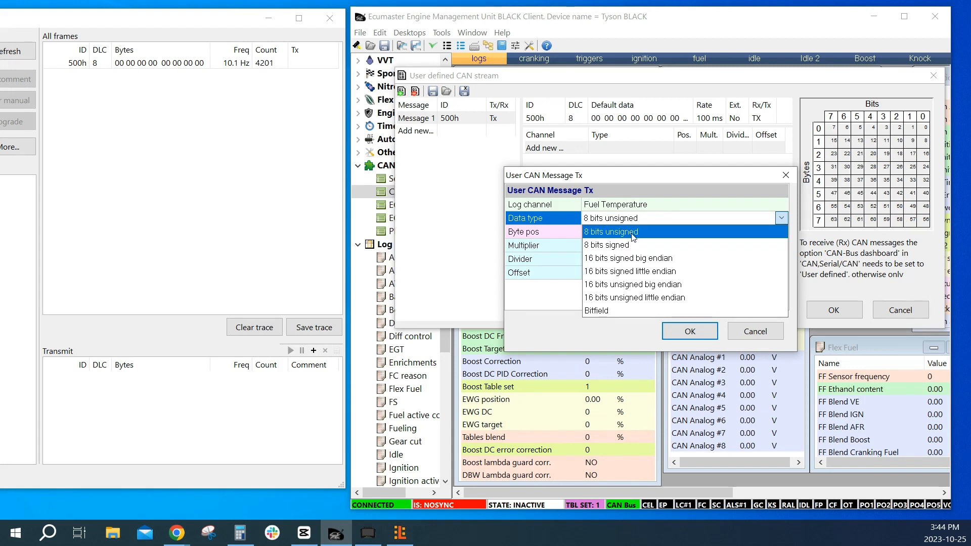
pyautogui.click(632, 234)
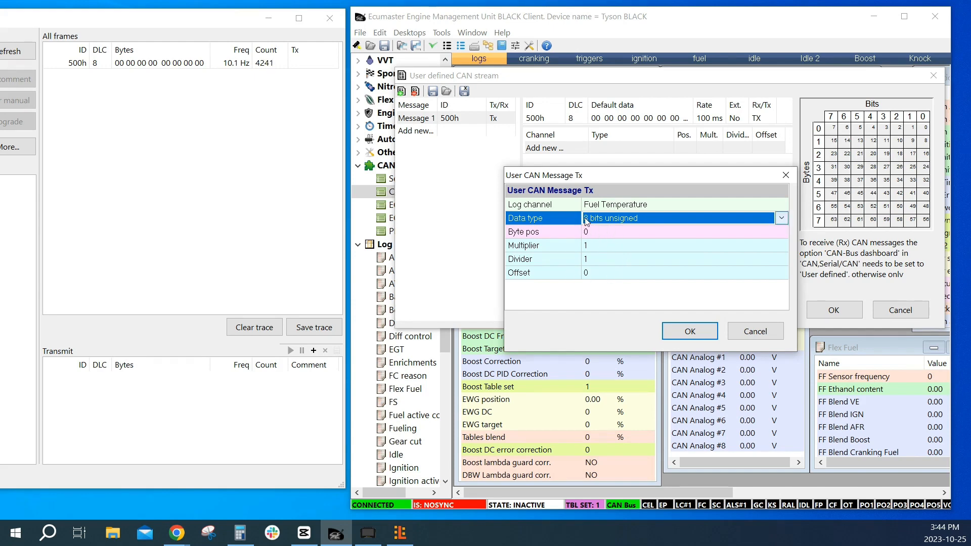
pyautogui.press('Return')
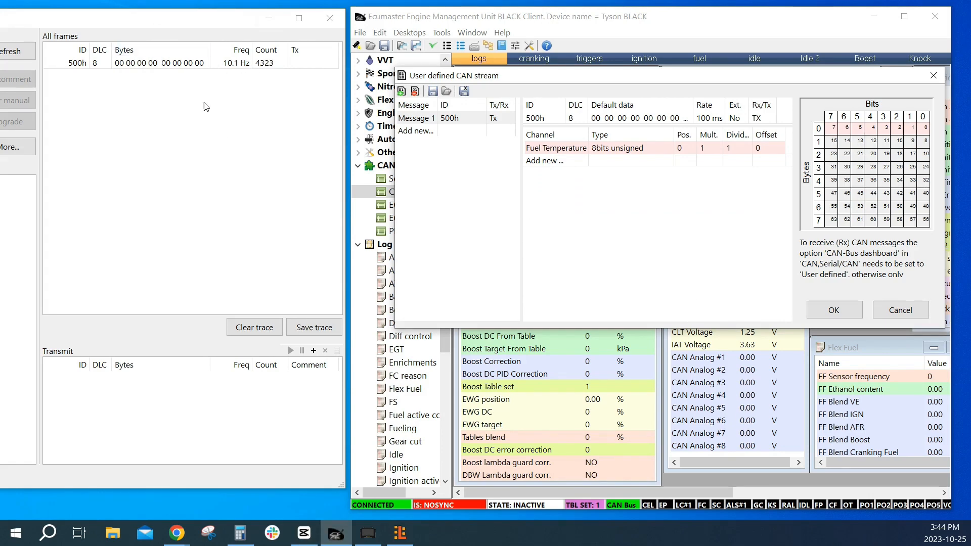
# Accept the user defined CAN stream and open the Graph 1 log
pyautogui.click(829, 311)
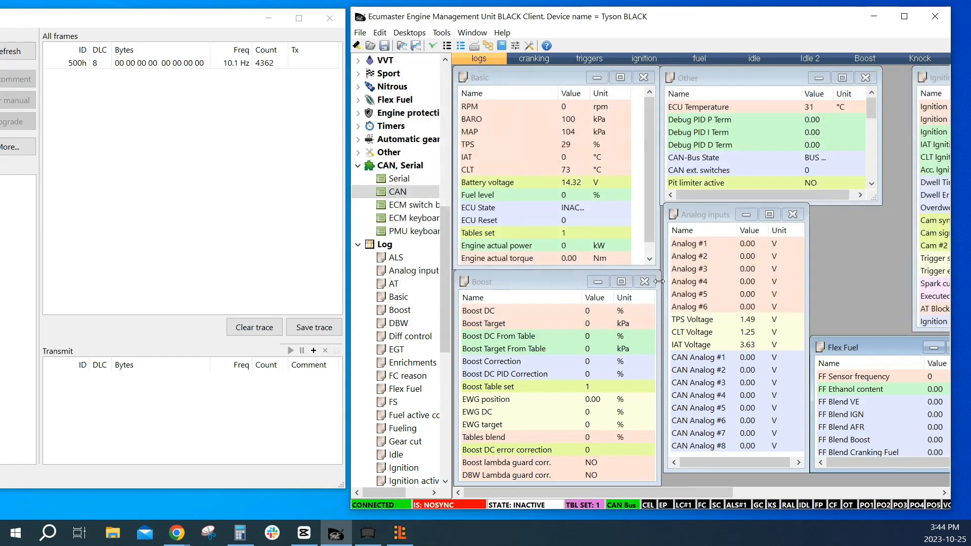
pyautogui.scroll(-9, 380, 387)
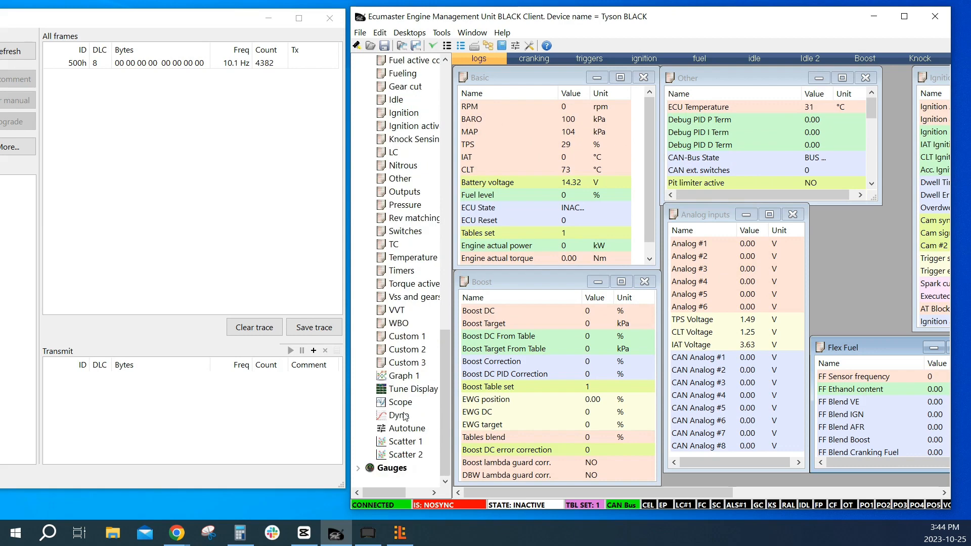
pyautogui.doubleClick(405, 376)
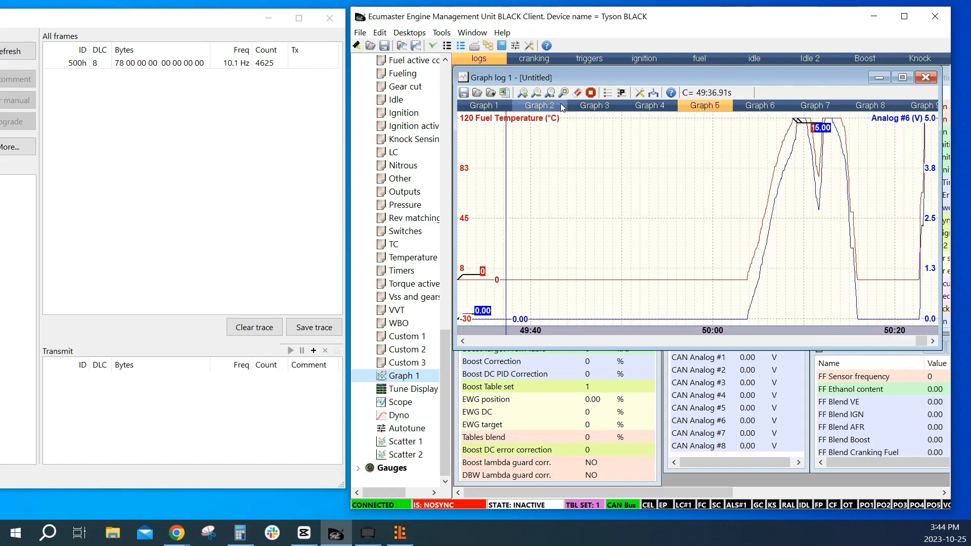
# Convert hexadecimal 78 to decimal in the Calculator's Programmer mode, and minimize the Calculator
pyautogui.click(236, 538)
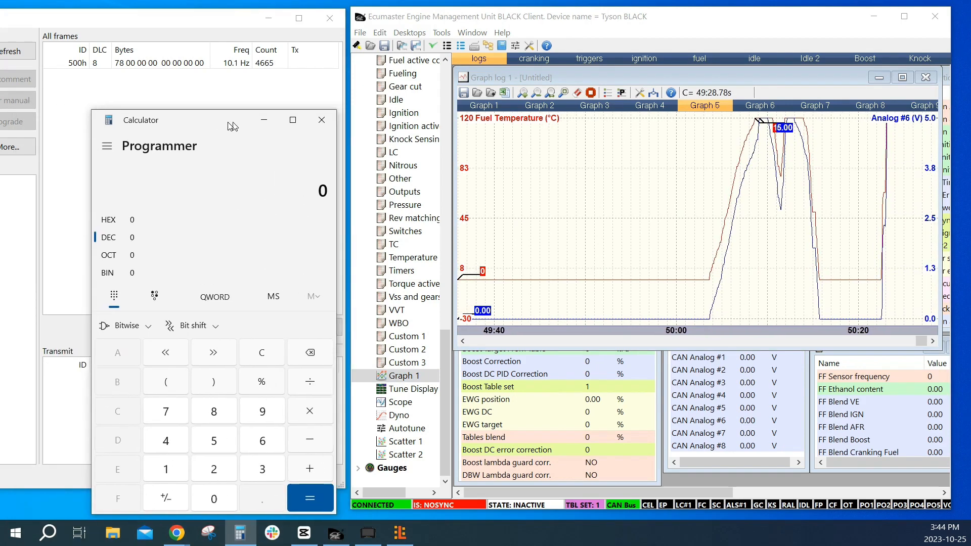
pyautogui.click(130, 224)
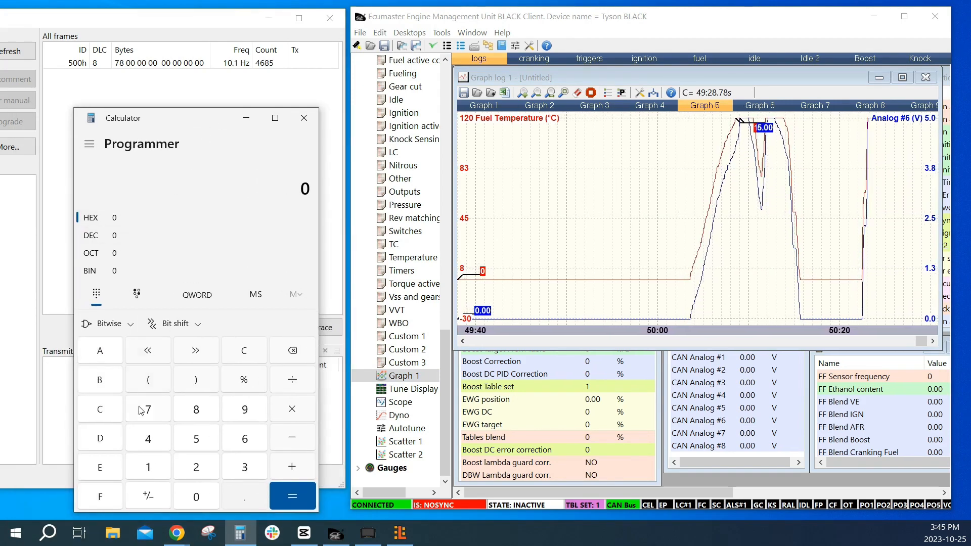
pyautogui.write('78')
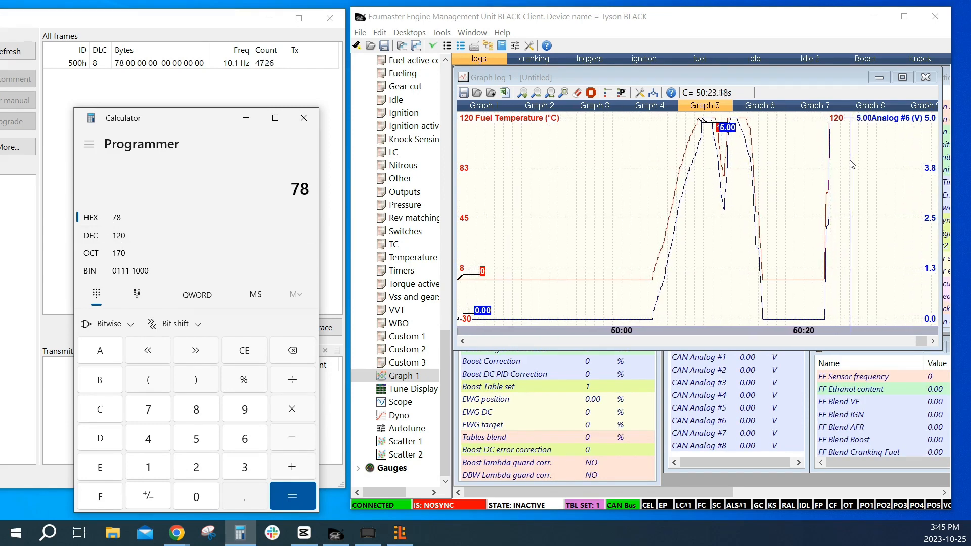
pyautogui.click(246, 118)
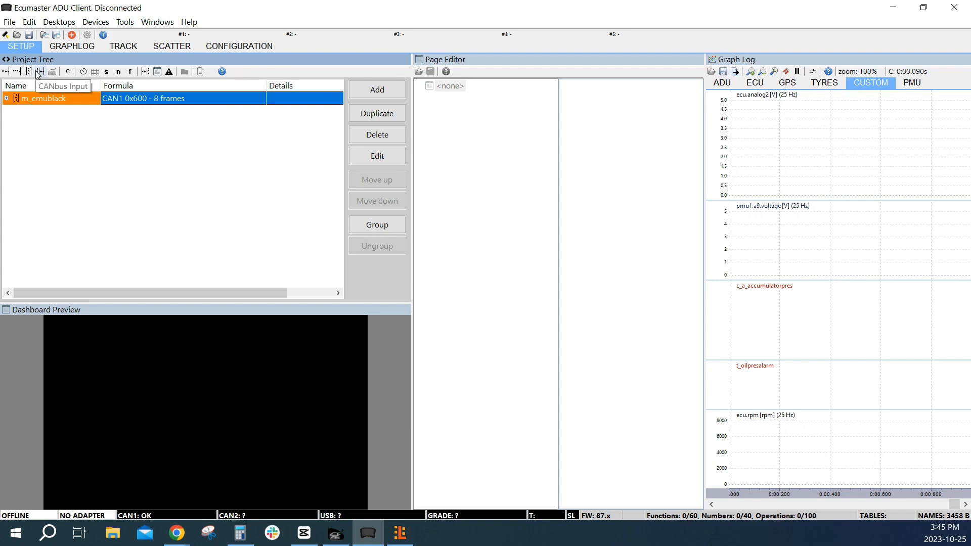
# In the ADU Client, add a one-frame Normal CANbus message object m_mob2 on CAN2 with base ID 0x500
pyautogui.click(29, 72)
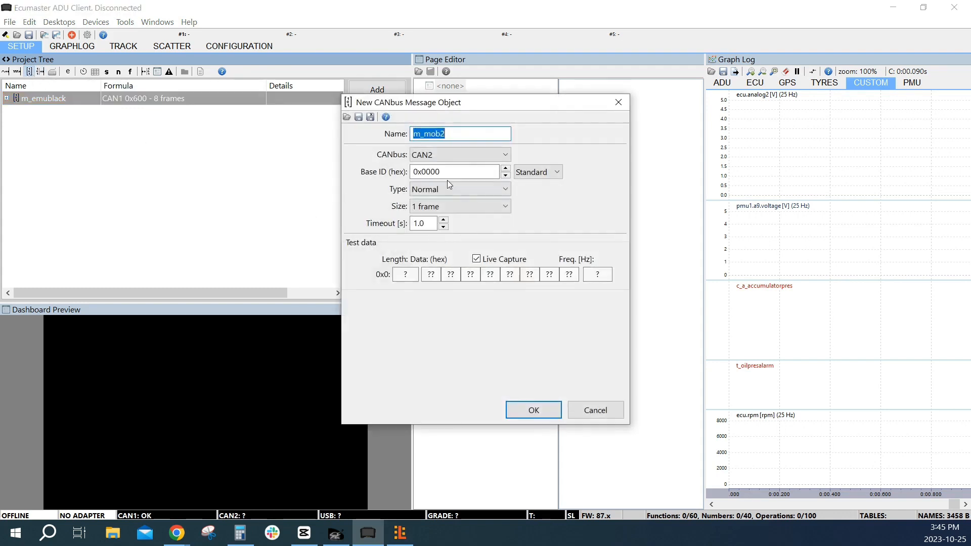
pyautogui.click(429, 171)
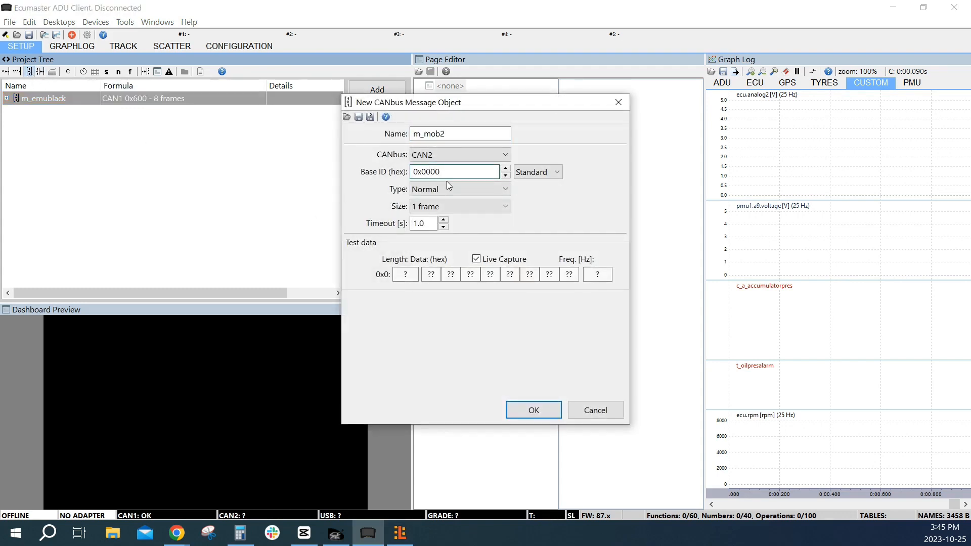
pyautogui.write('5')
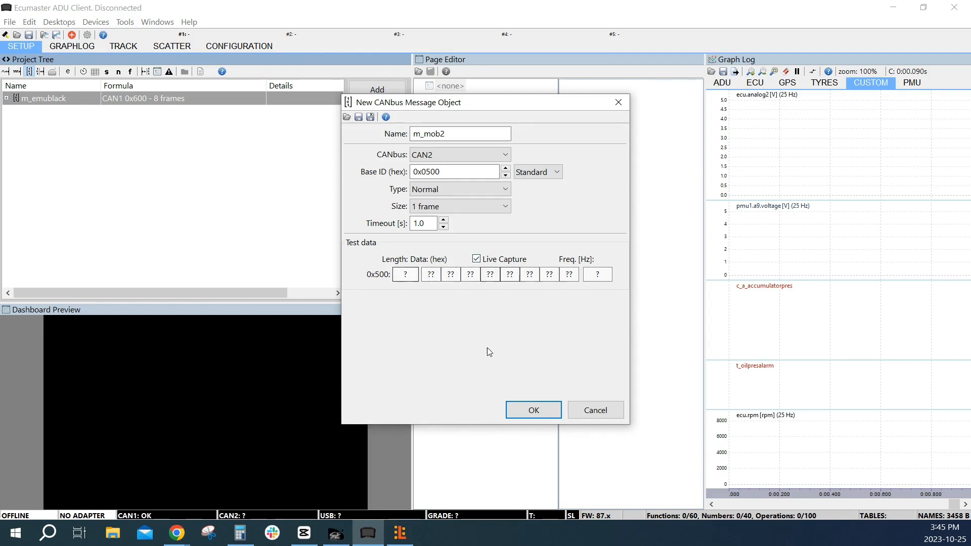
pyautogui.click(530, 410)
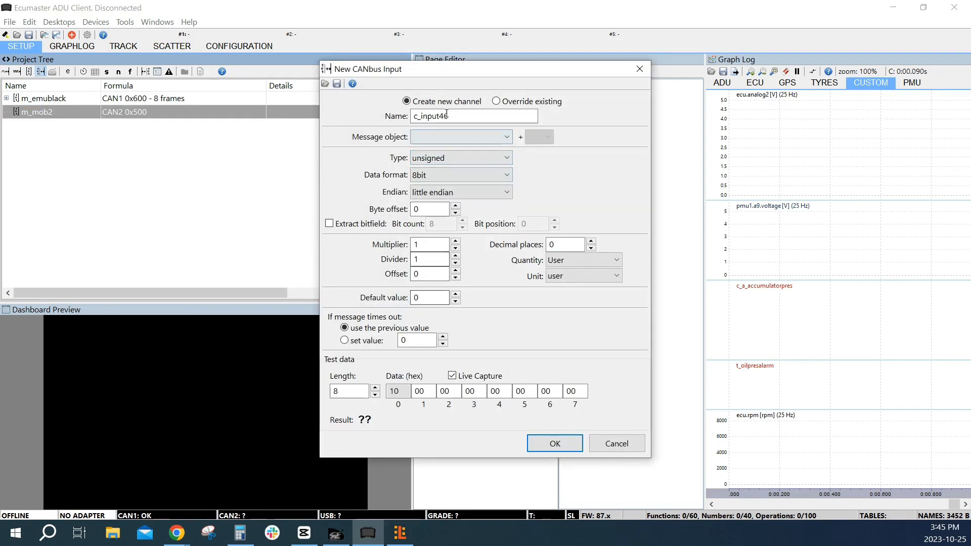
# Add a CANbus input overriding ecu.fuelTemp from message object m_mob2, as unsigned 8bit little endian at byte offset 0 with multiplier 1
pyautogui.click(497, 101)
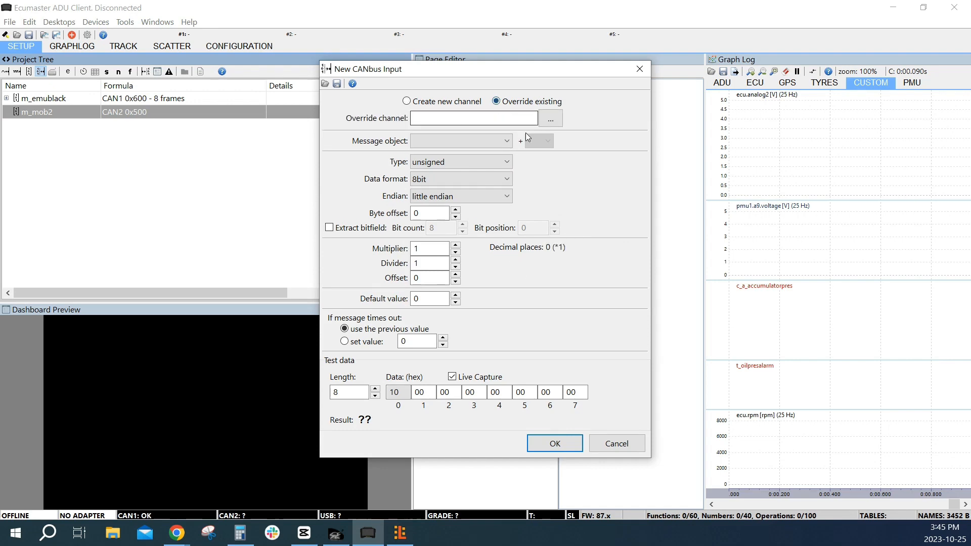
pyautogui.click(550, 119)
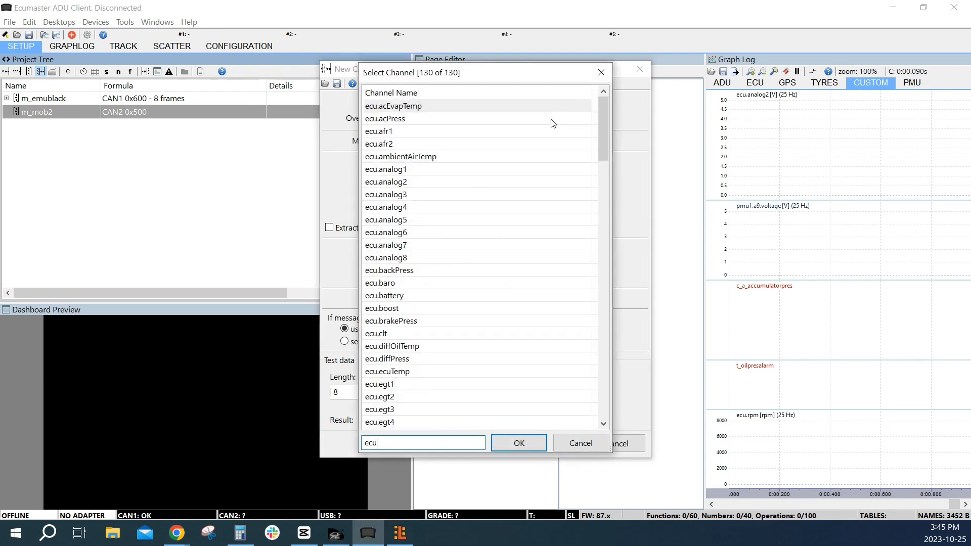
pyautogui.write('.fue')
pyautogui.click(410, 159)
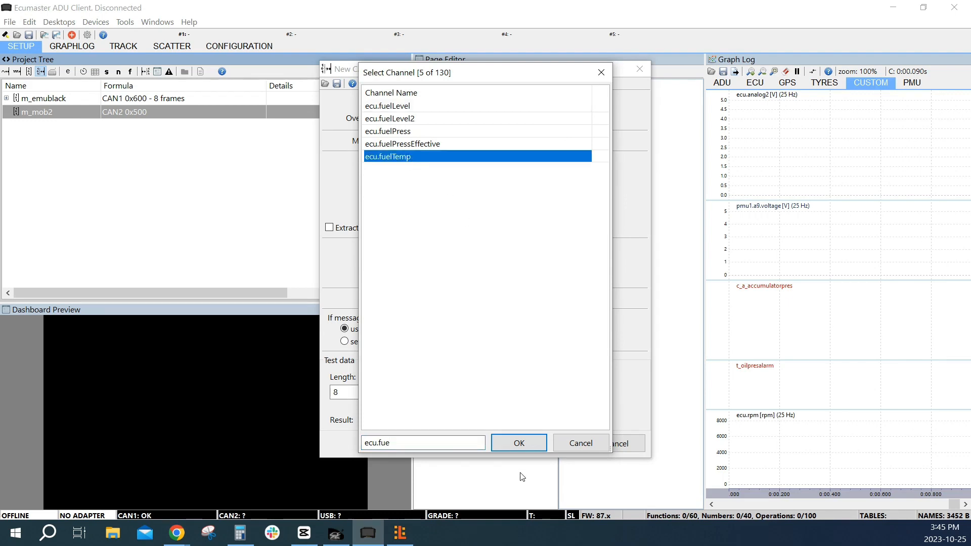
pyautogui.click(524, 450)
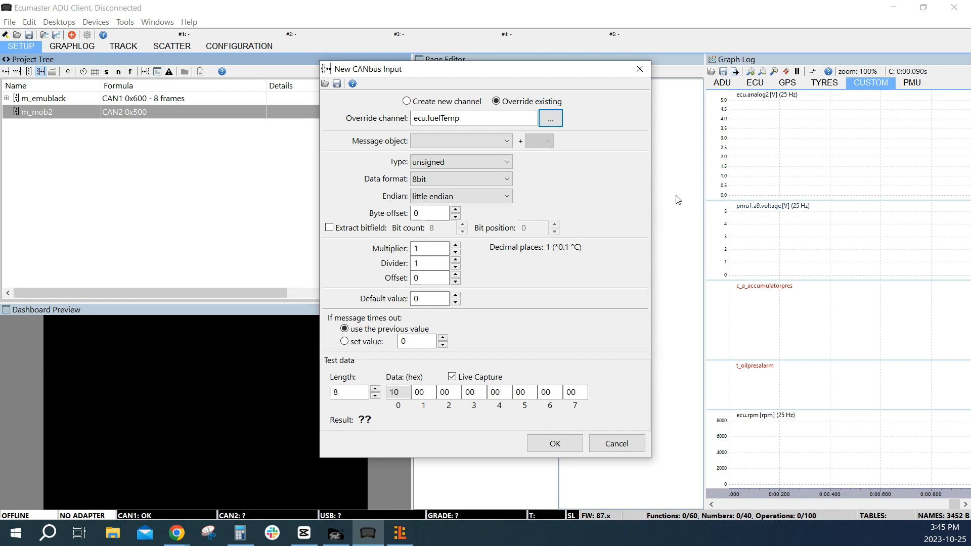
pyautogui.click(501, 142)
pyautogui.click(488, 160)
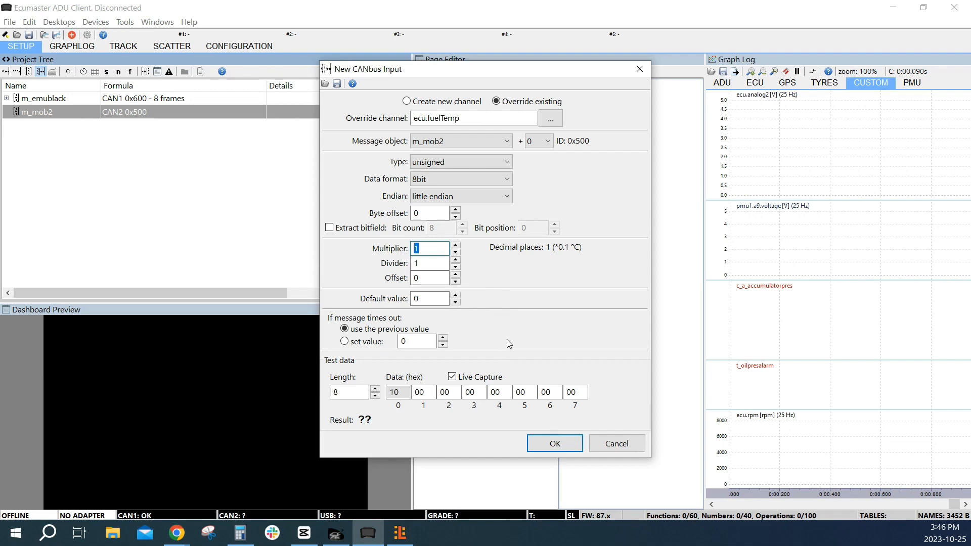
pyautogui.click(551, 445)
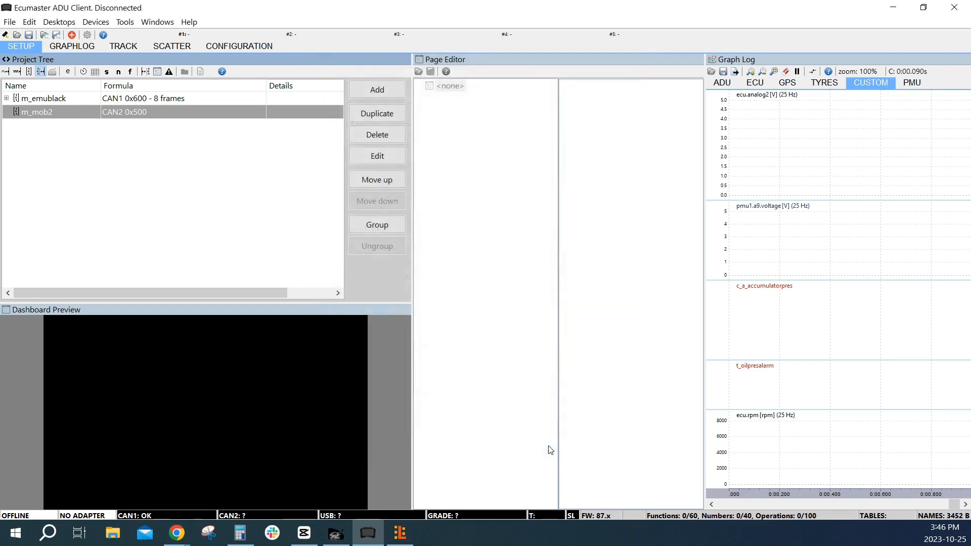
# Switch to the EMU Black client and review the Fuel Temperature channel's transmit settings in the user defined CAN stream
pyautogui.hotkey('alt', 'Tab')
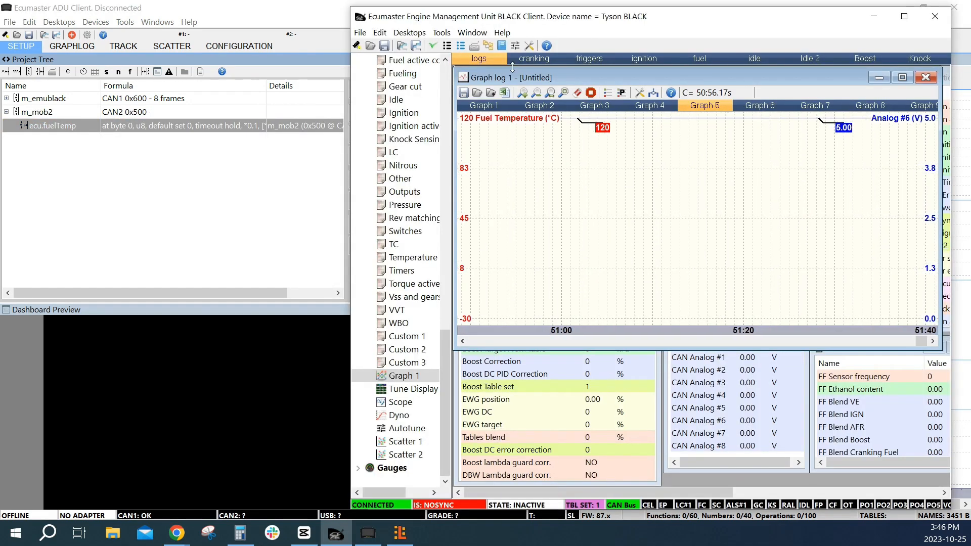
pyautogui.click(442, 33)
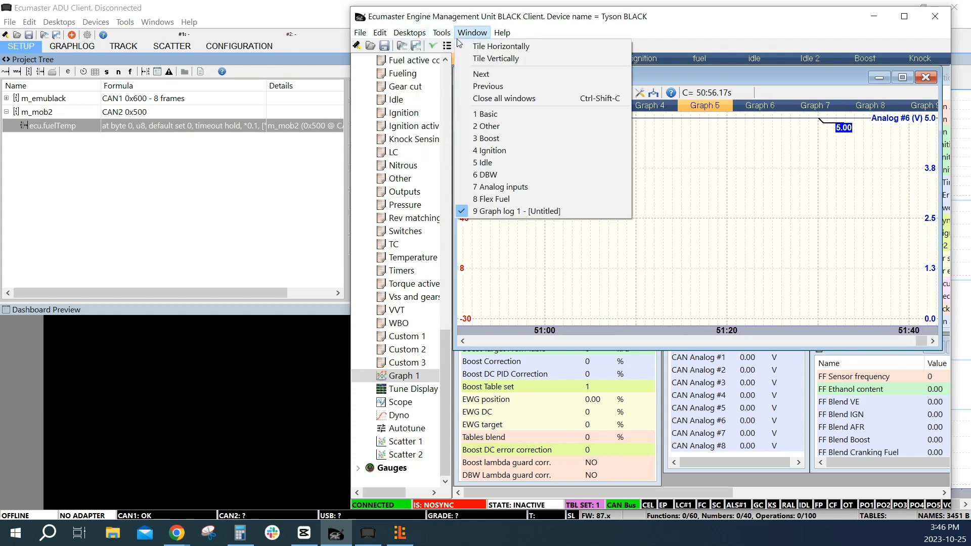
pyautogui.click(482, 165)
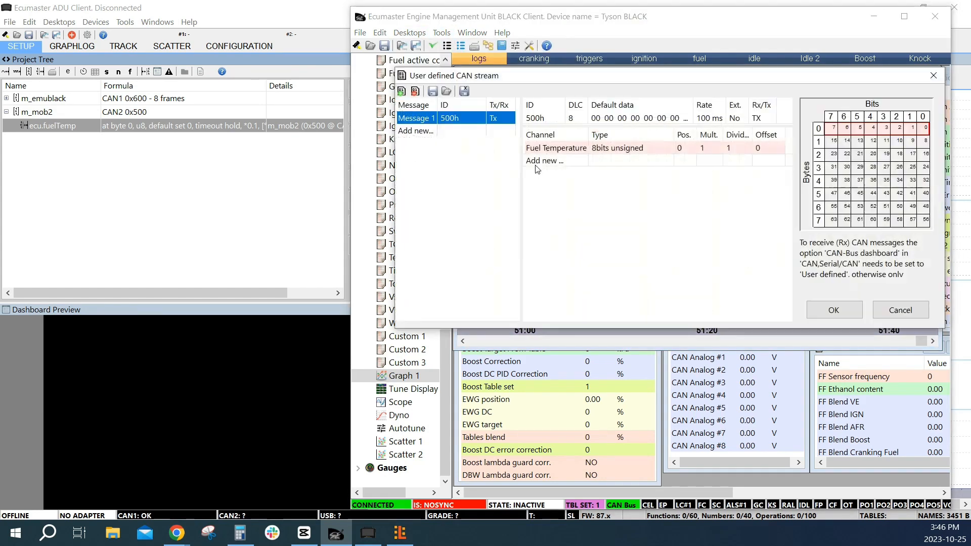
pyautogui.doubleClick(556, 148)
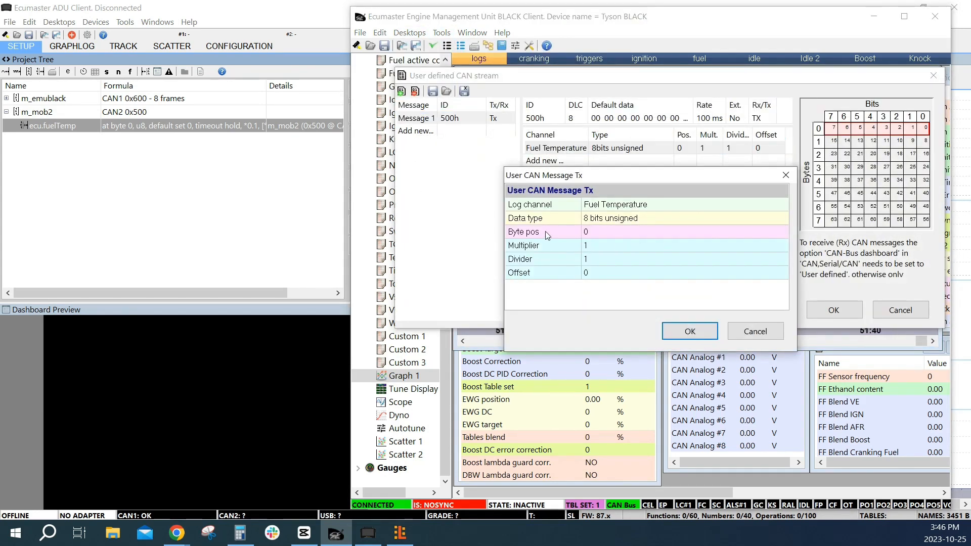
pyautogui.click(696, 335)
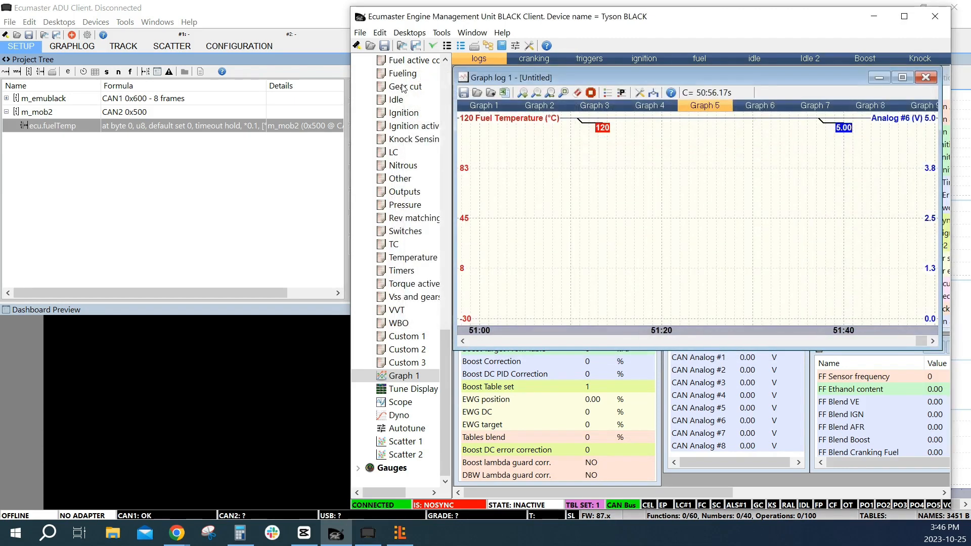
# Return to the ADU Client, minimize it, and compare the EMU Black's Fuel Temperature trace with the 500h frame bytes
pyautogui.click(243, 13)
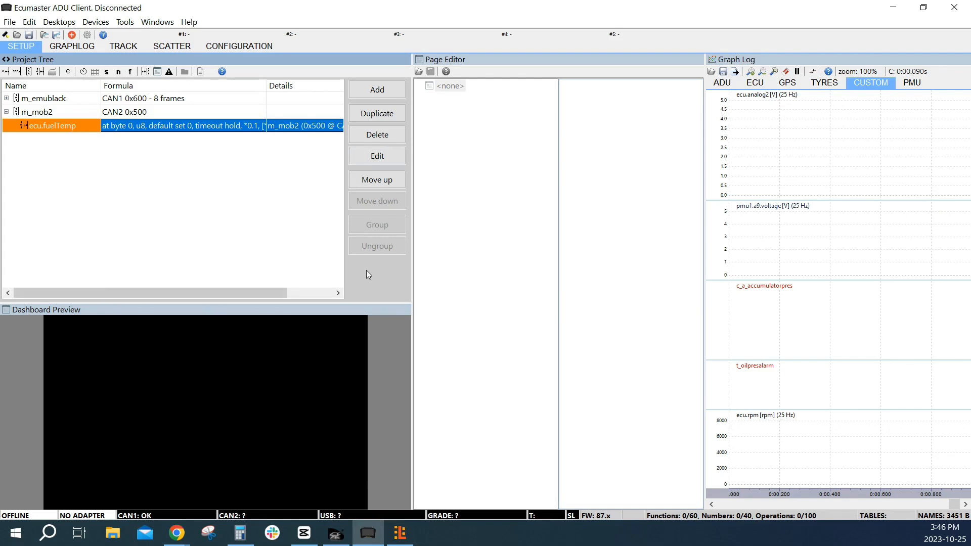
pyautogui.click(893, 7)
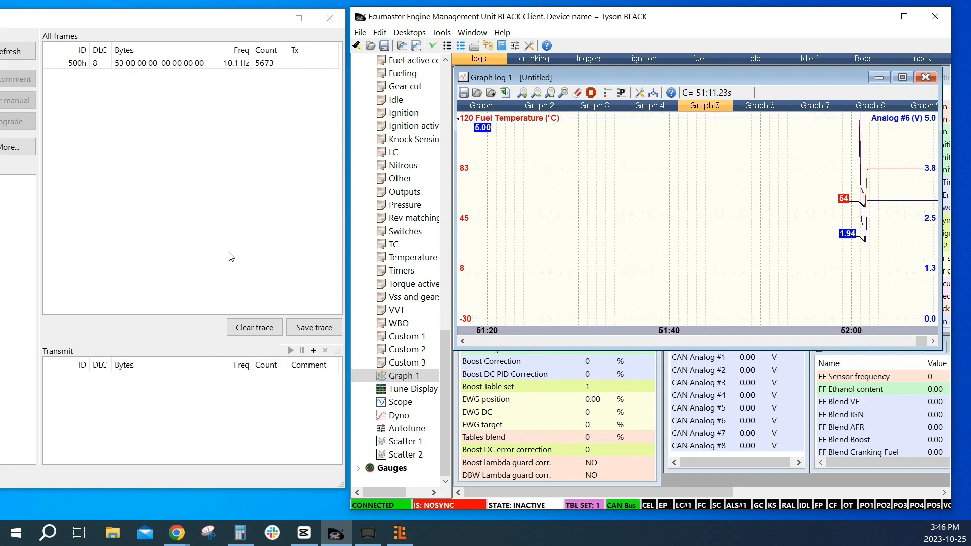
pyautogui.click(743, 248)
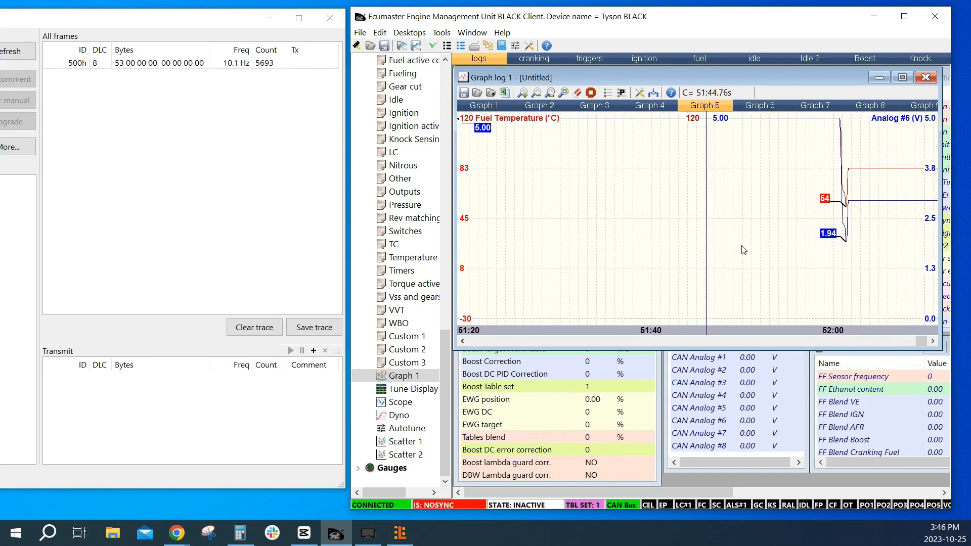
pyautogui.click(870, 260)
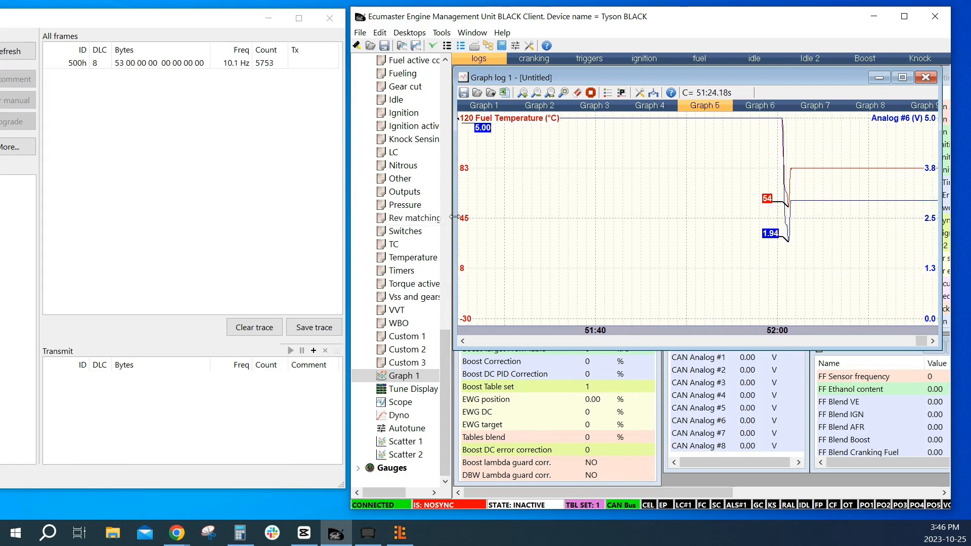
# Set the Fuel Temperature channel's byte position to 1 in message 500h and accept the user defined CAN stream
pyautogui.click(440, 33)
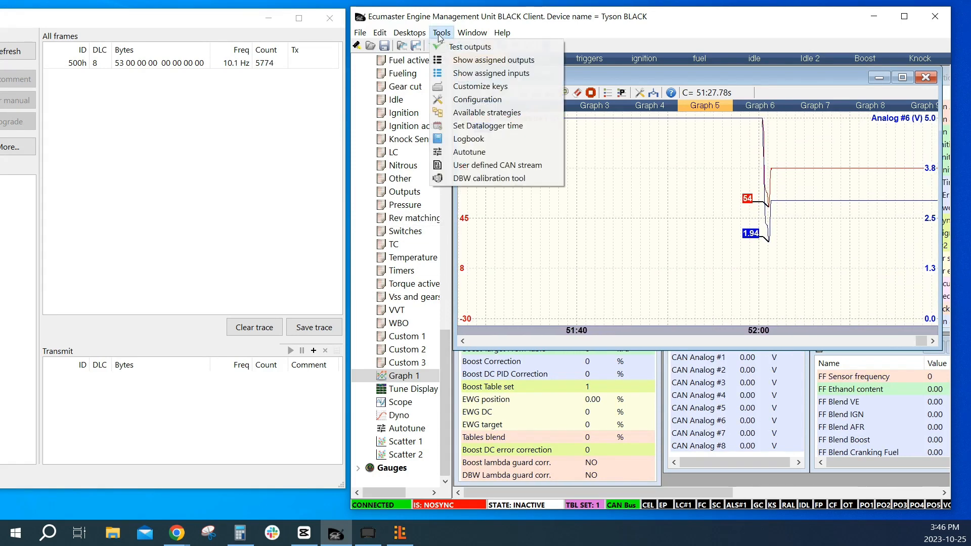
pyautogui.click(439, 35)
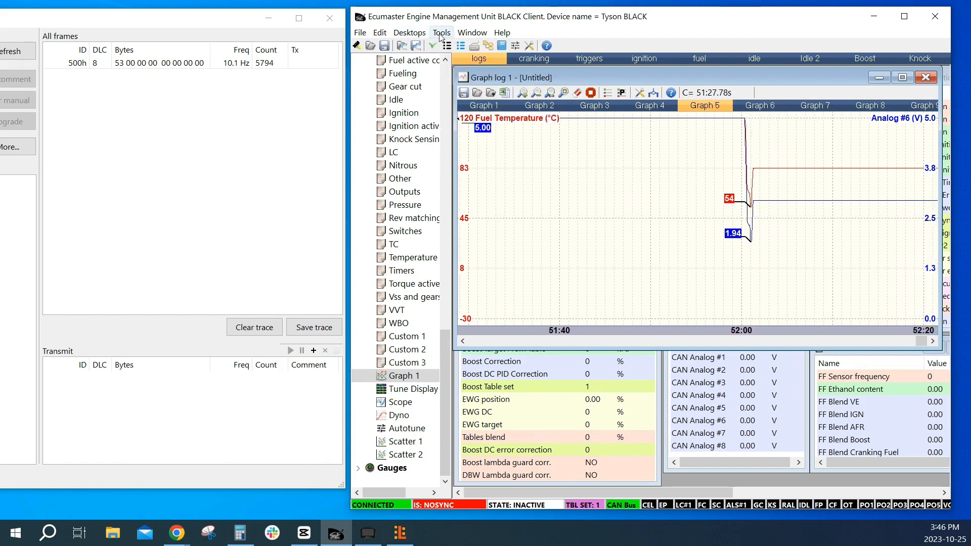
pyautogui.click(440, 33)
pyautogui.click(490, 165)
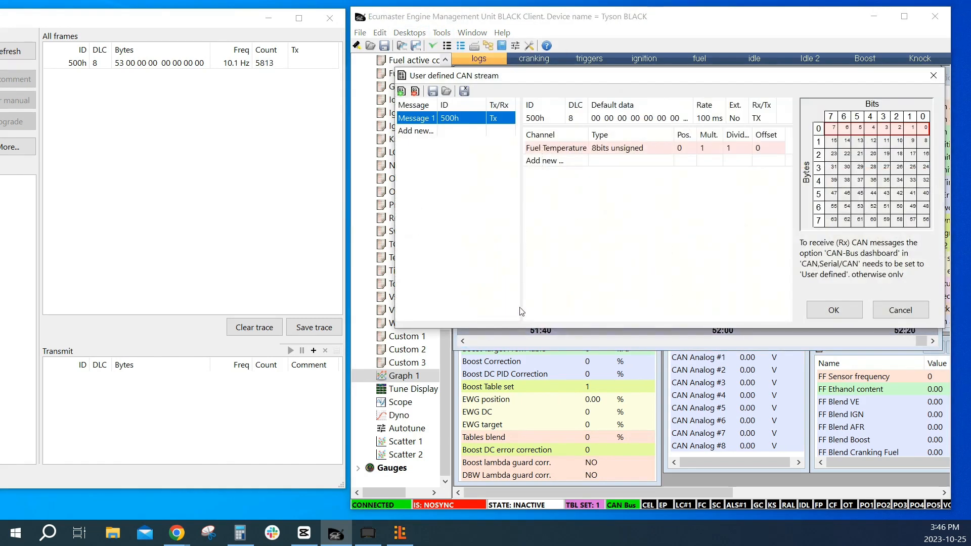
pyautogui.doubleClick(629, 152)
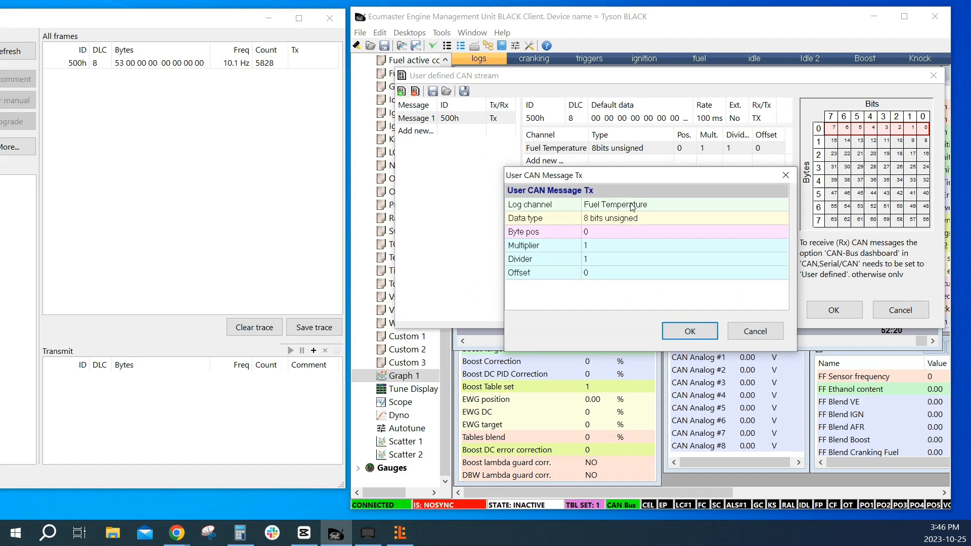
pyautogui.click(620, 234)
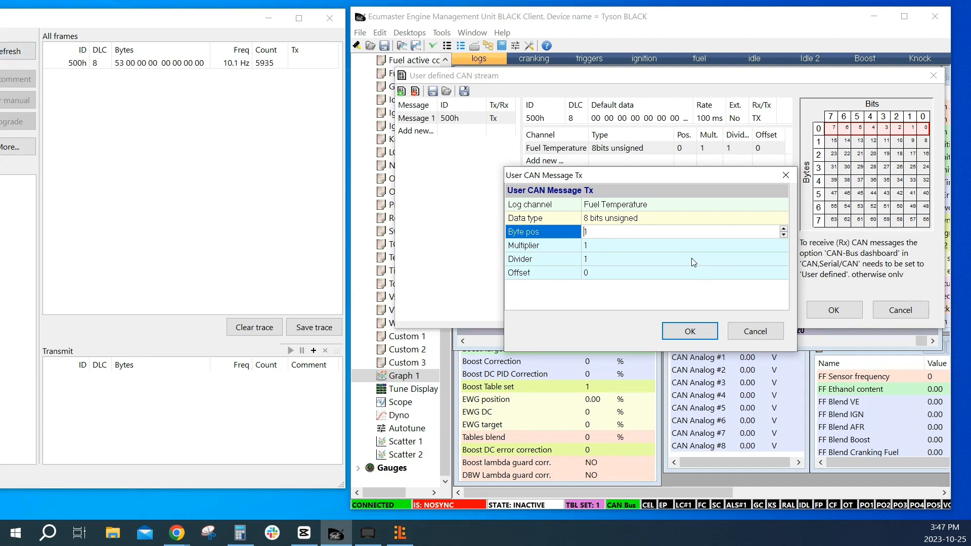
pyautogui.click(690, 331)
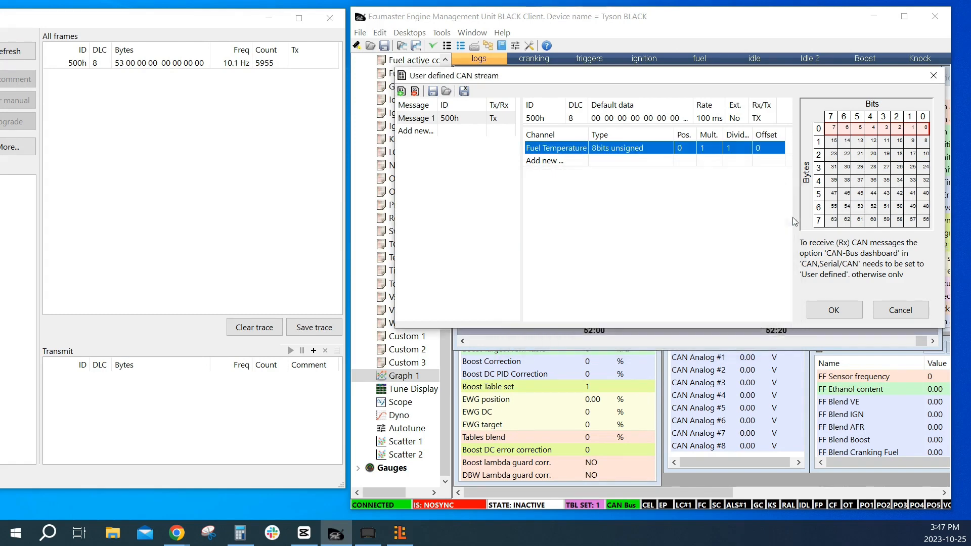
pyautogui.click(833, 310)
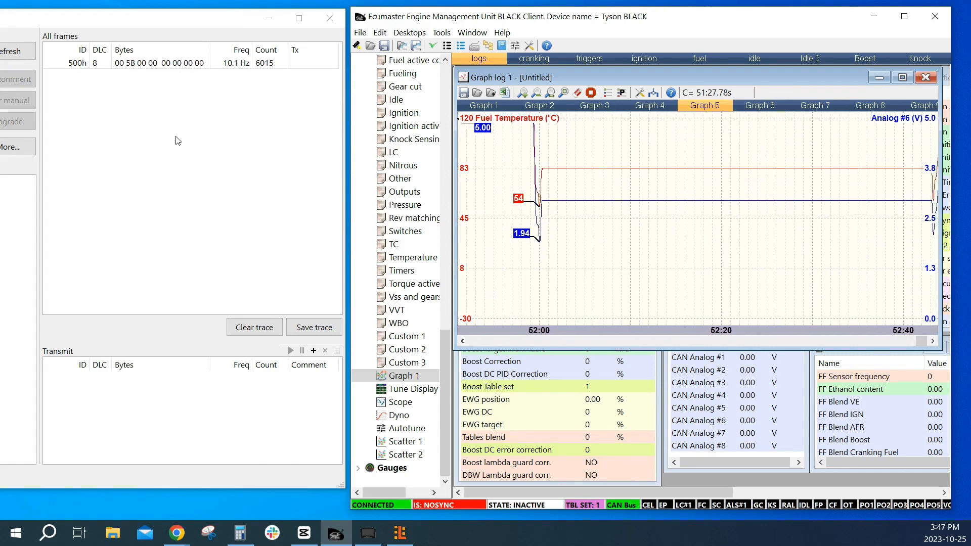
# Switch to the ADU Client and set the ecu.fuelTemp CANbus input's byte offset to 1
pyautogui.click(368, 533)
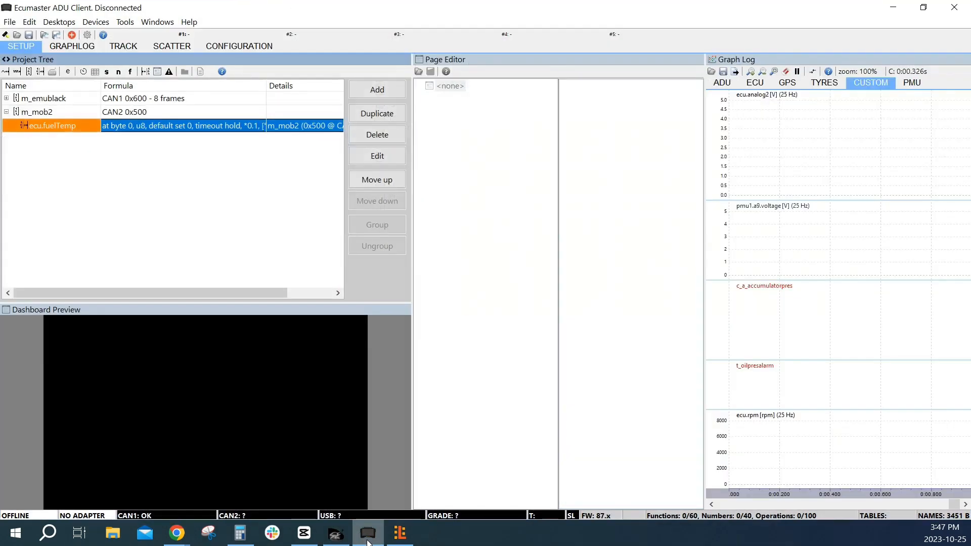
pyautogui.doubleClick(148, 124)
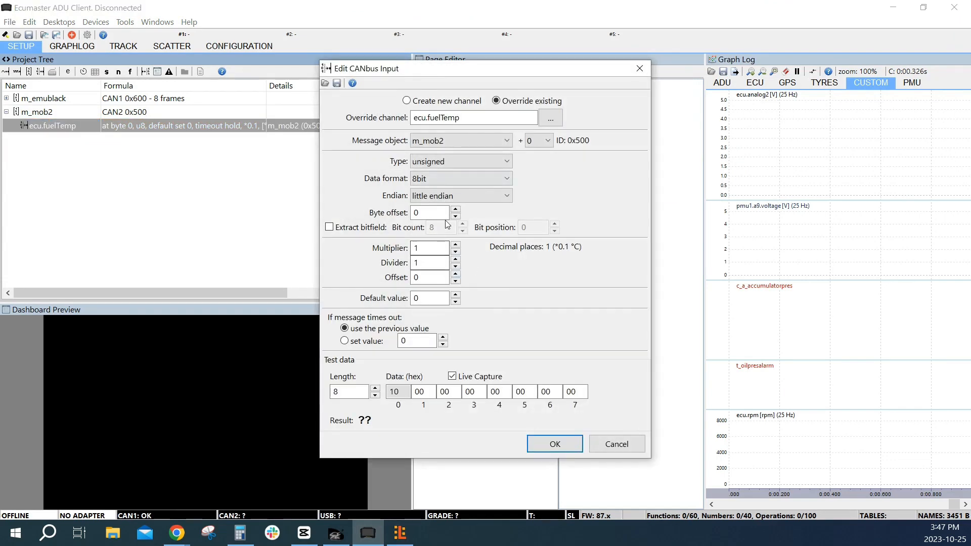
pyautogui.click(456, 209)
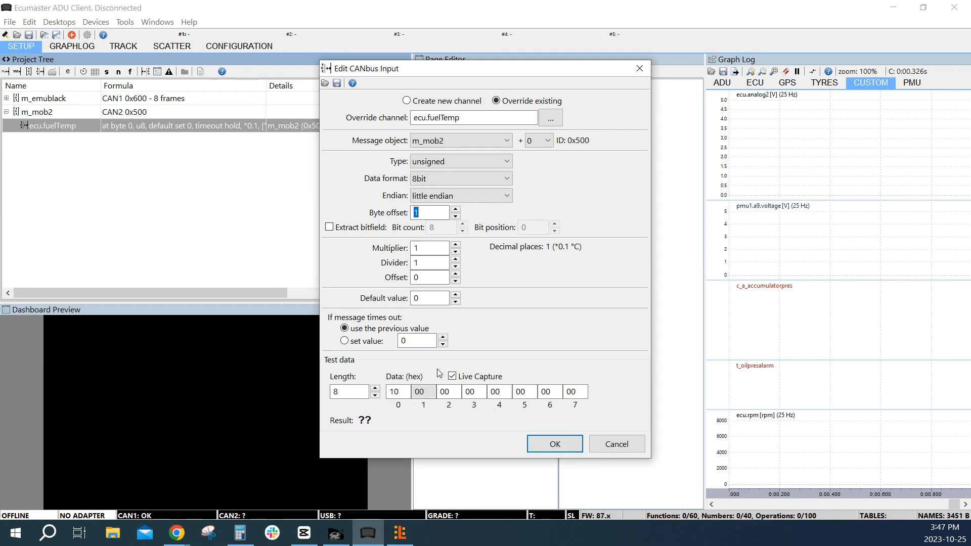
pyautogui.click(456, 210)
pyautogui.click(456, 210)
pyautogui.click(456, 210)
pyautogui.click(456, 209)
pyautogui.click(455, 216)
pyautogui.click(456, 216)
pyautogui.click(456, 216)
pyautogui.click(455, 217)
pyautogui.click(542, 445)
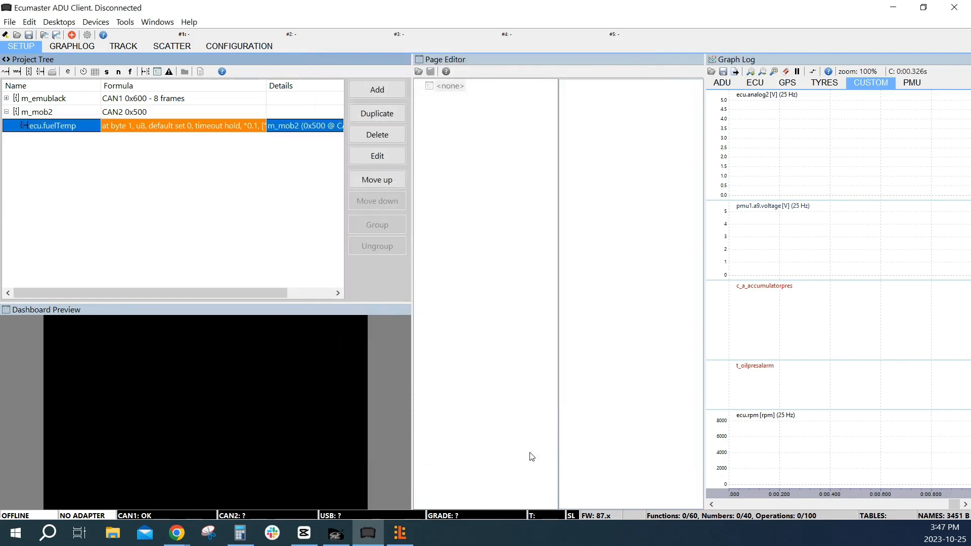
# Return to the EMU Black client and set the Fuel Temperature channel's multiplier to 2 in the user defined CAN stream's message 500h
pyautogui.click(893, 7)
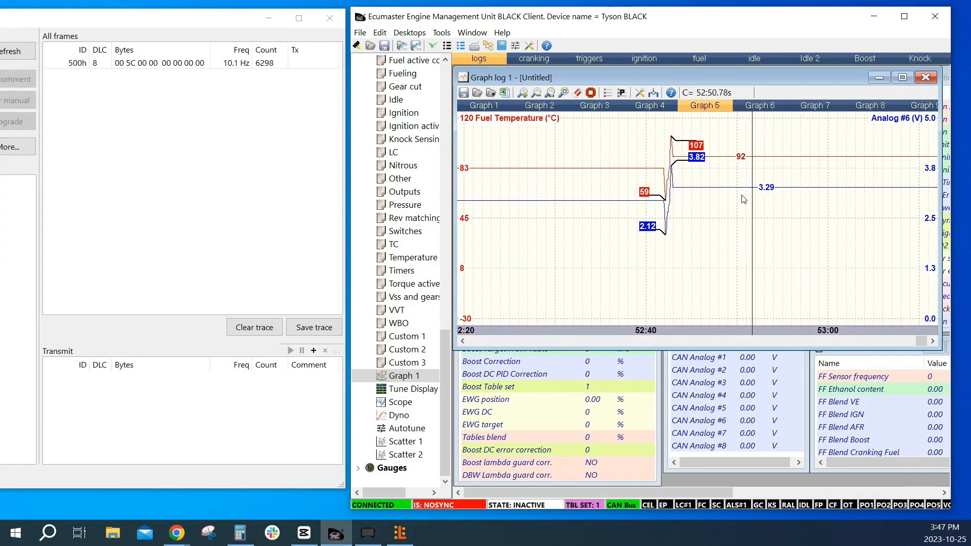
pyautogui.click(409, 32)
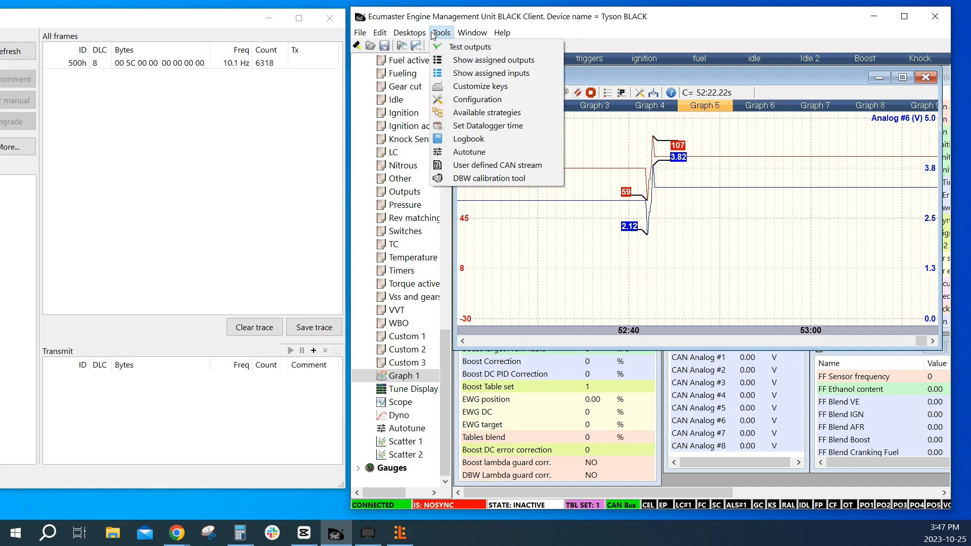
pyautogui.click(498, 169)
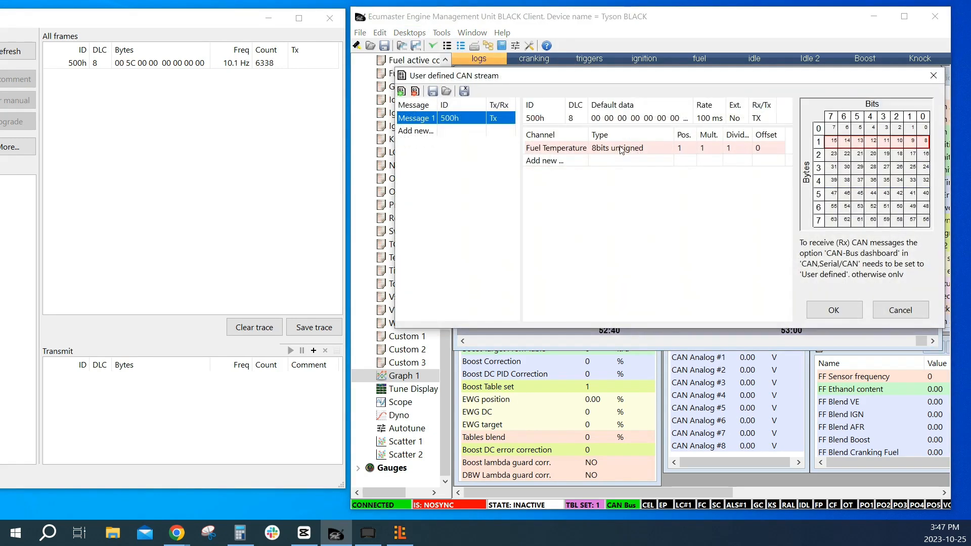
pyautogui.doubleClick(623, 149)
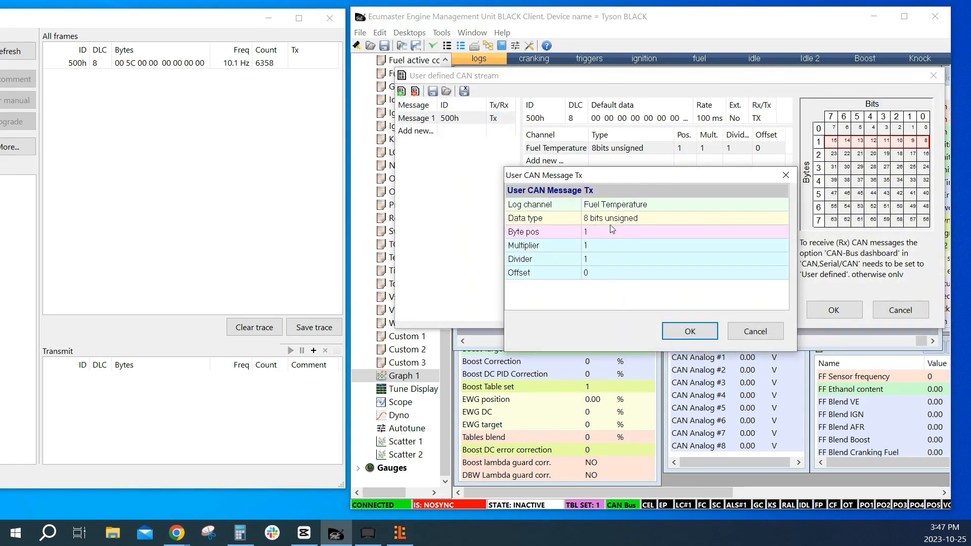
pyautogui.click(605, 245)
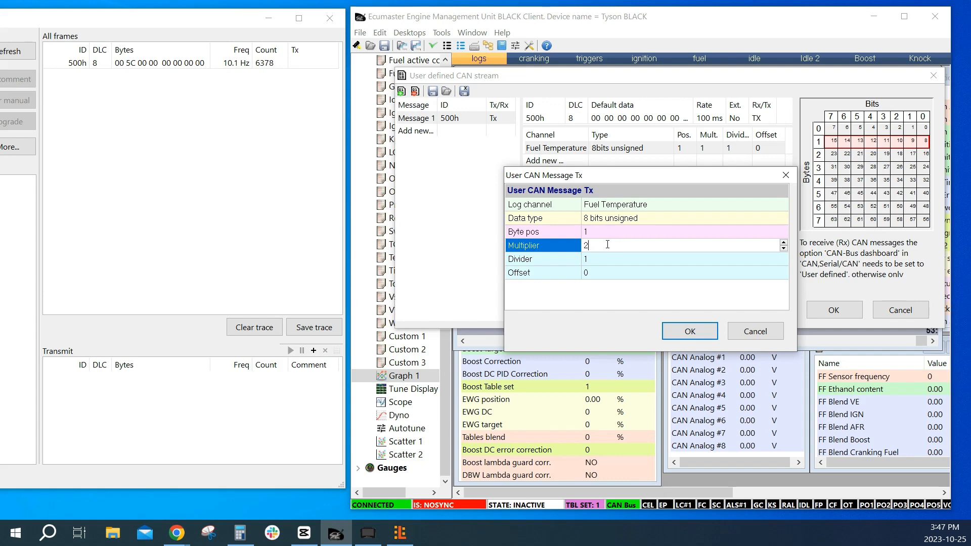
pyautogui.write('2')
pyautogui.press('Return')
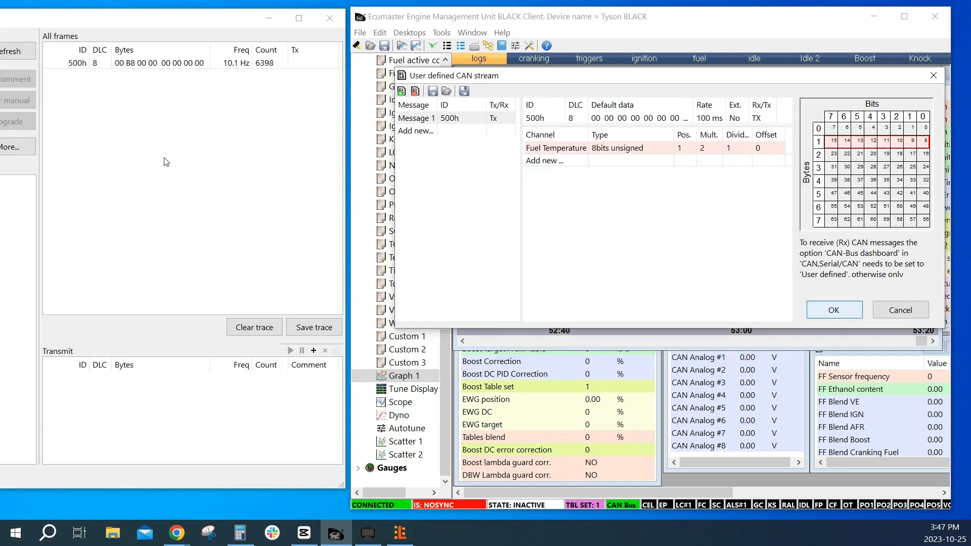
pyautogui.press('Return')
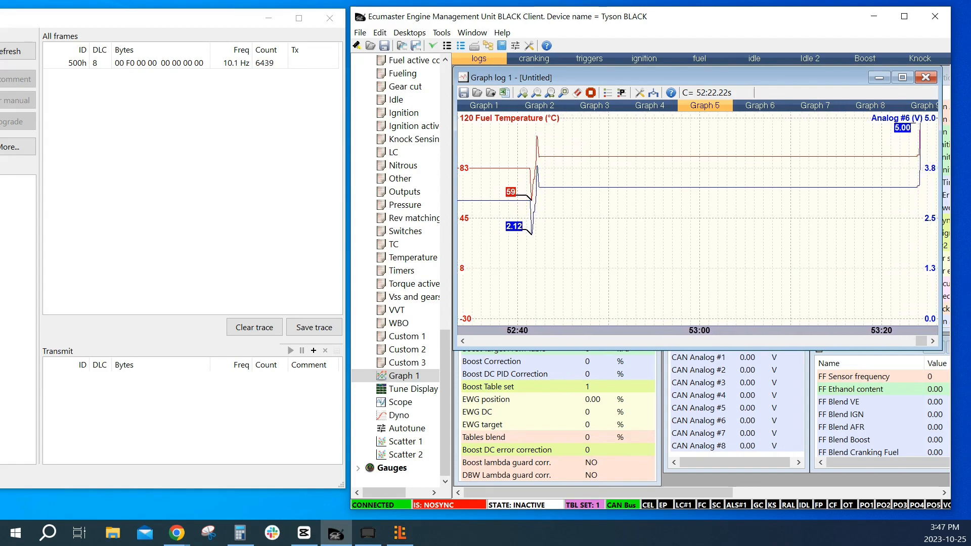
# Switch to Calculator, convert hexadecimal F0 from the 500h frame to decimal, and minimize the calculator
pyautogui.click(240, 533)
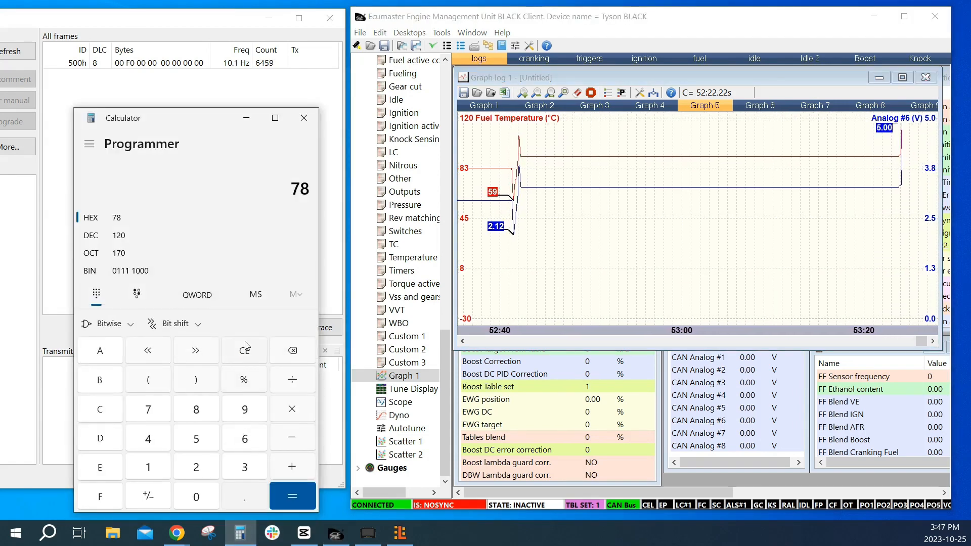
pyautogui.press('BackSpace')
pyautogui.press('BackSpace')
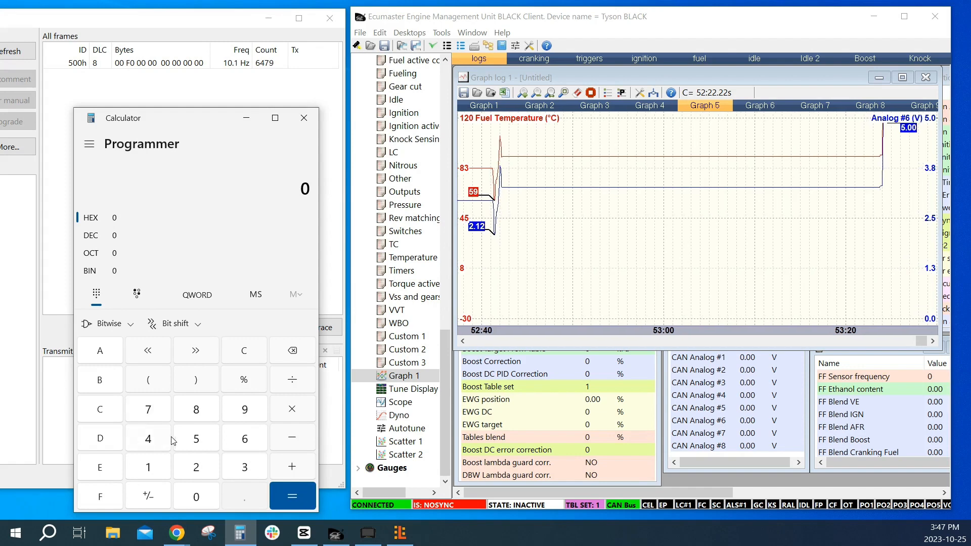
pyautogui.press('f')
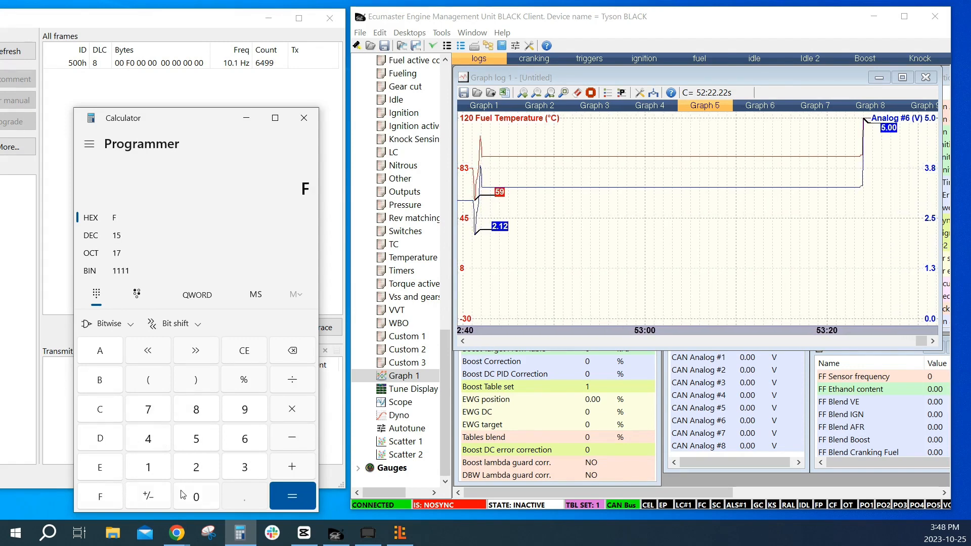
pyautogui.click(183, 494)
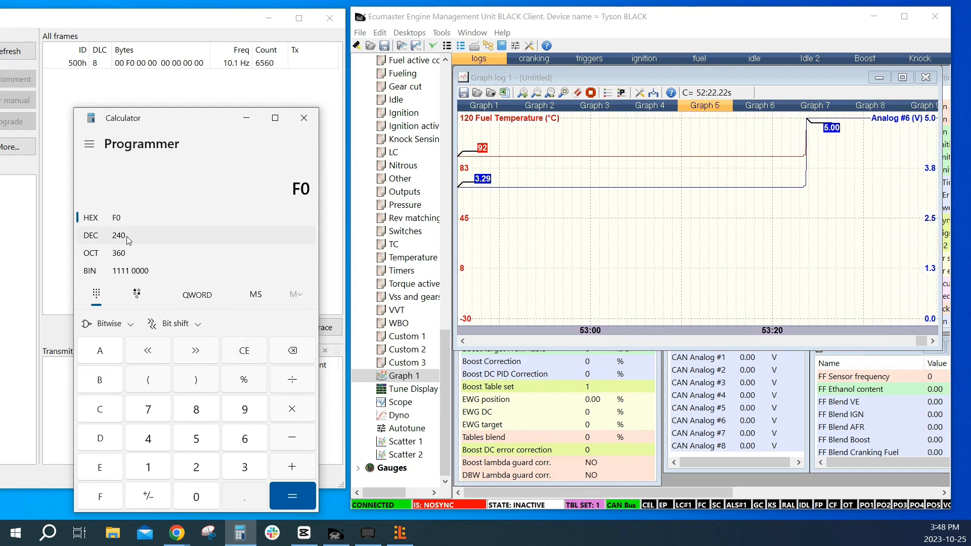
pyautogui.click(246, 118)
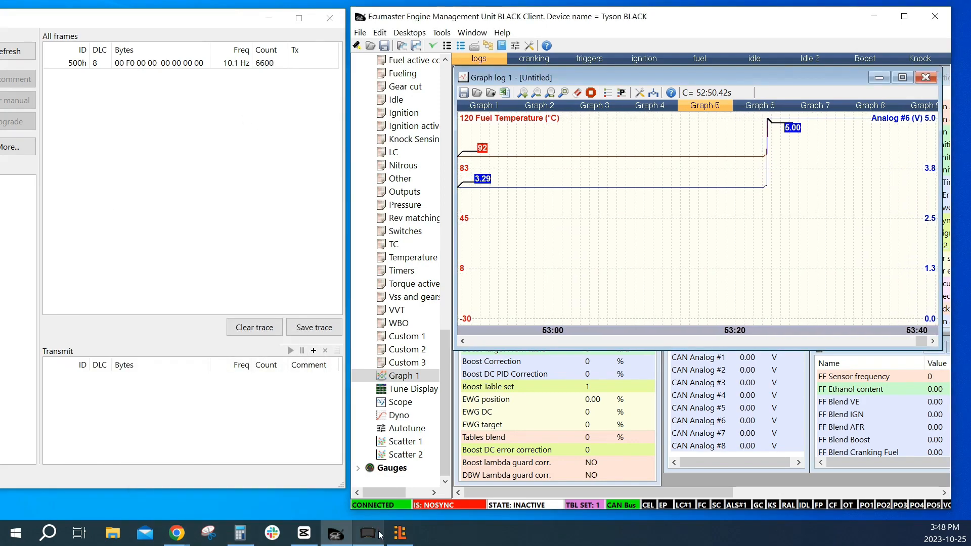
# Switch to the ADU Client and set the ecu.fuelTemp CANbus input's divider to 2
pyautogui.click(368, 532)
pyautogui.doubleClick(209, 127)
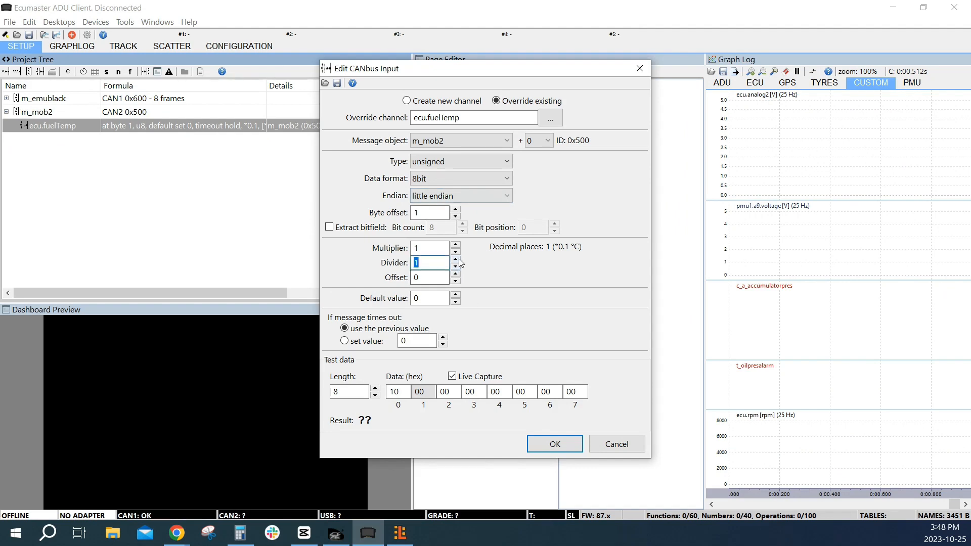
pyautogui.click(555, 444)
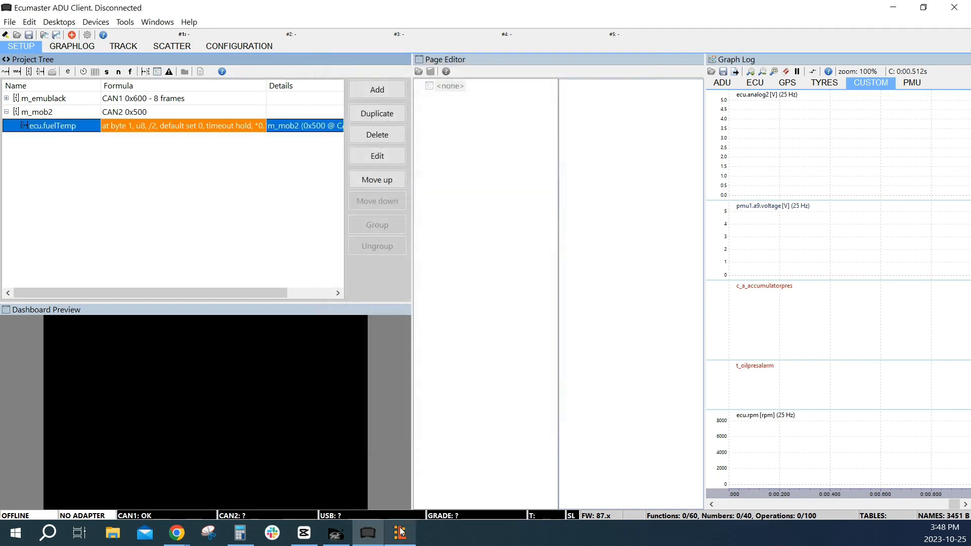
# Compare the EMU Black's Fuel Temperature transmit settings side by side with the ADU Client's ecu.fuelTemp input settings, and close the EMU Black's CAN stream dialogs
pyautogui.click(348, 535)
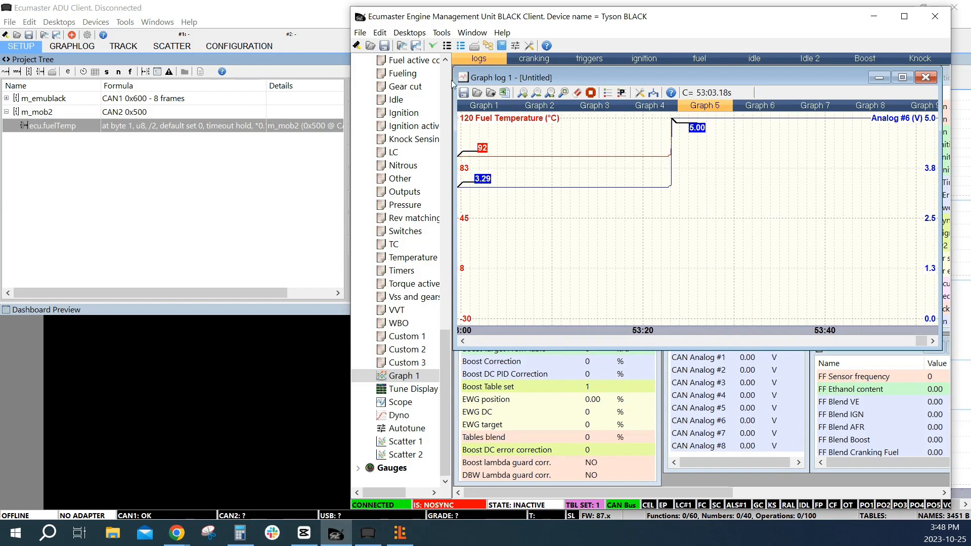
pyautogui.click(415, 35)
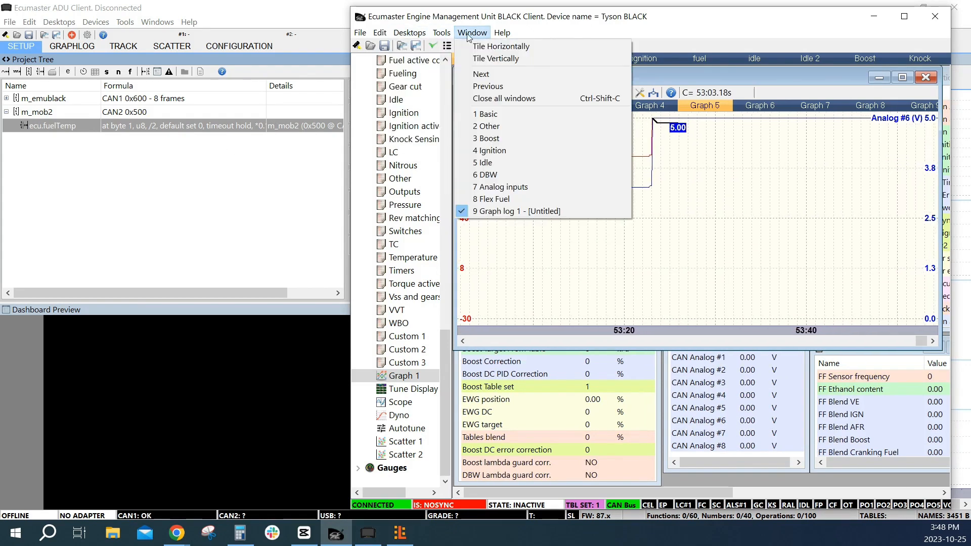
pyautogui.click(450, 36)
pyautogui.click(450, 36)
pyautogui.click(510, 160)
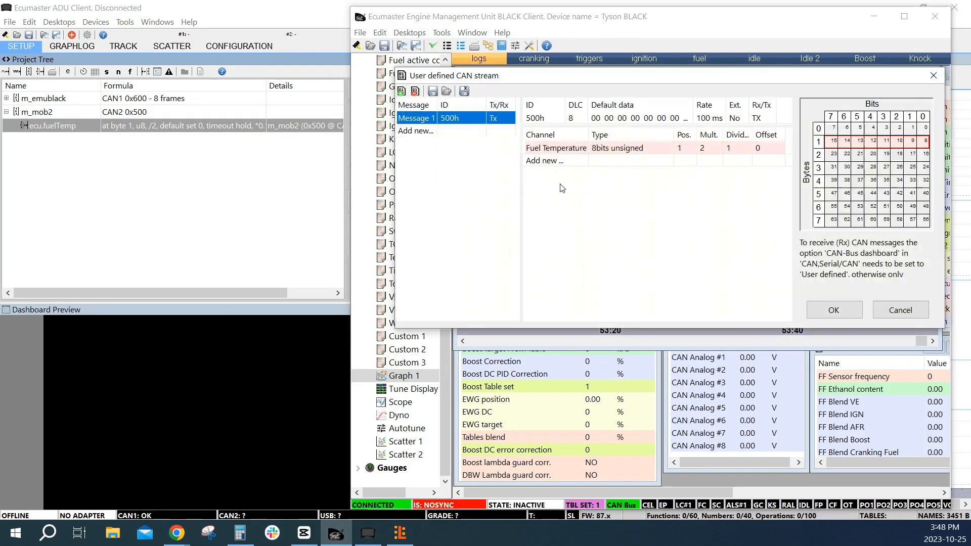
pyautogui.doubleClick(571, 152)
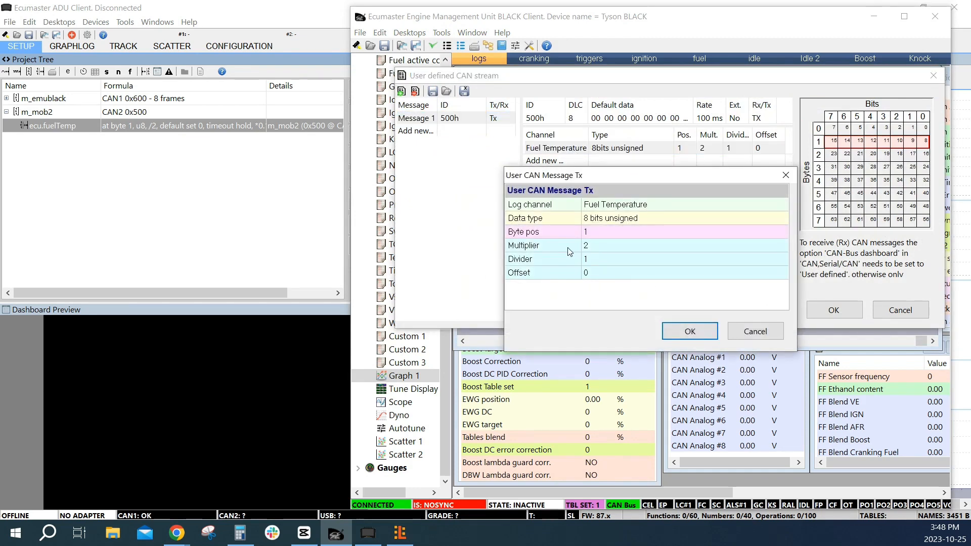
pyautogui.click(259, 212)
pyautogui.click(171, 128)
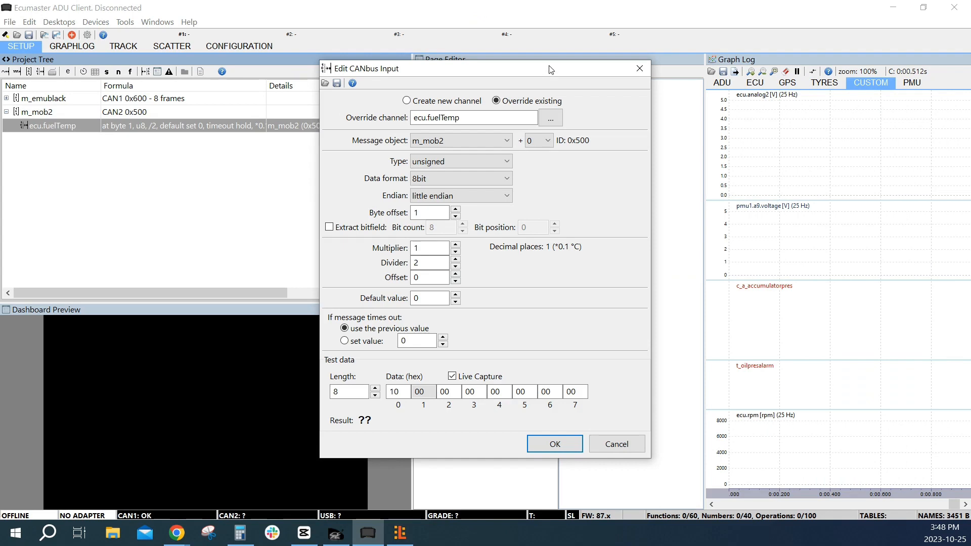
pyautogui.moveTo(550, 70); pyautogui.dragTo(275, 57)
pyautogui.click(334, 532)
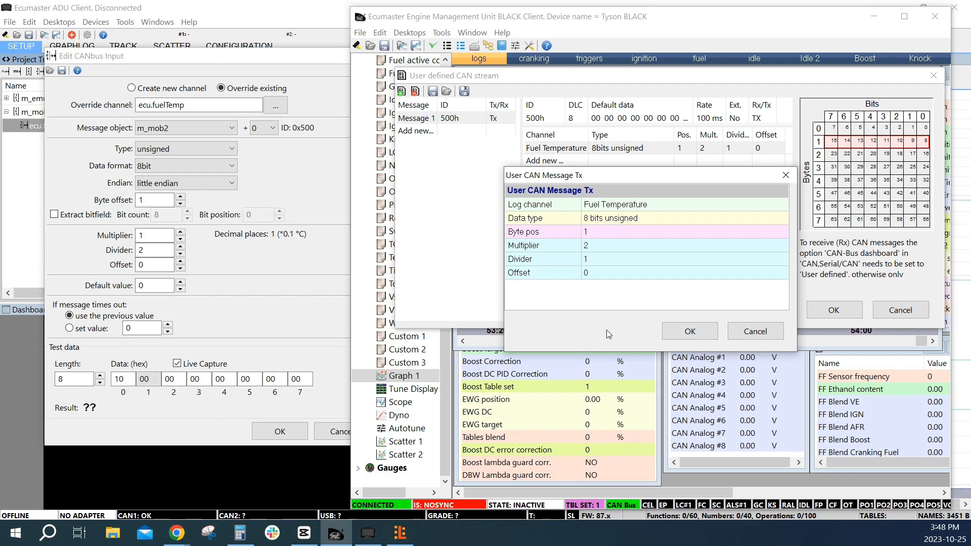
pyautogui.click(700, 331)
pyautogui.click(833, 310)
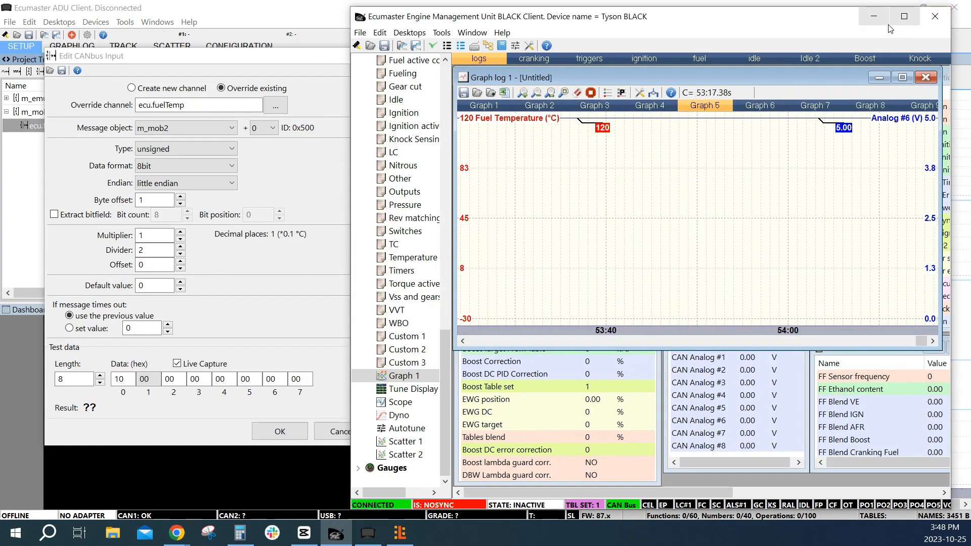
pyautogui.click(779, 223)
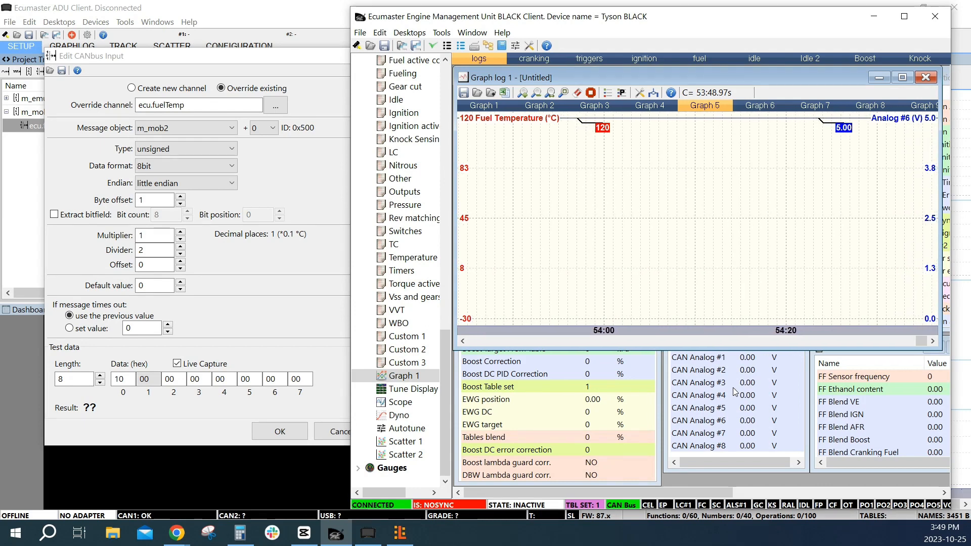
pyautogui.scroll(20, 390, 125)
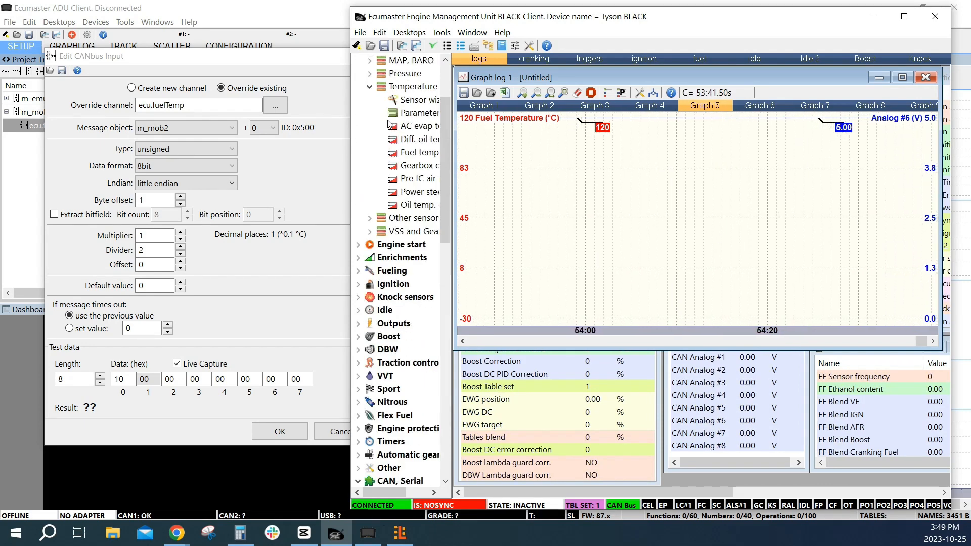
pyautogui.scroll(3, 390, 125)
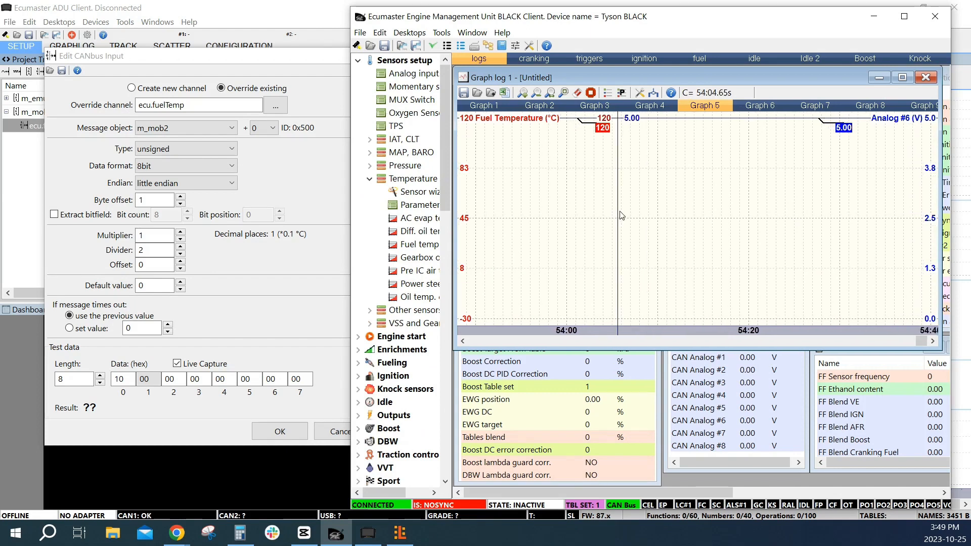
pyautogui.click(369, 180)
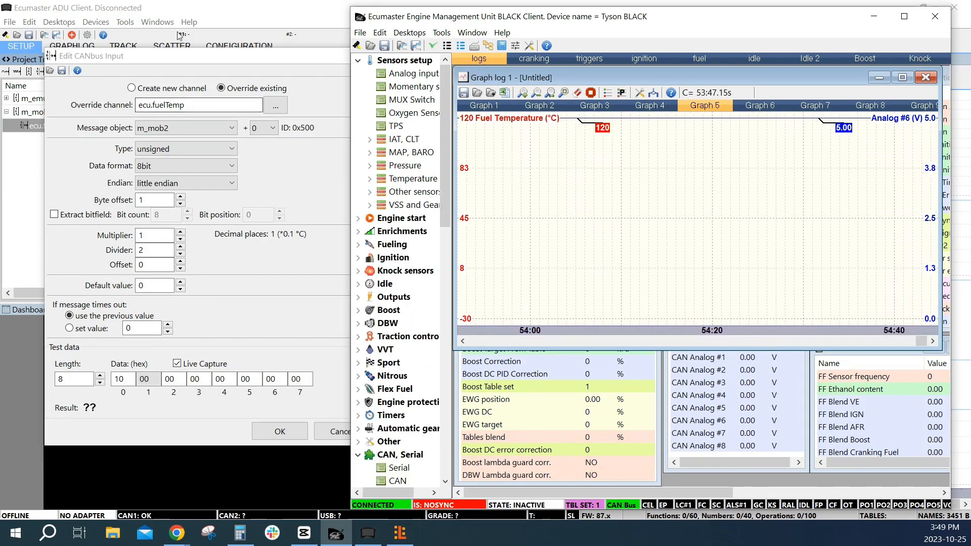
pyautogui.click(183, 61)
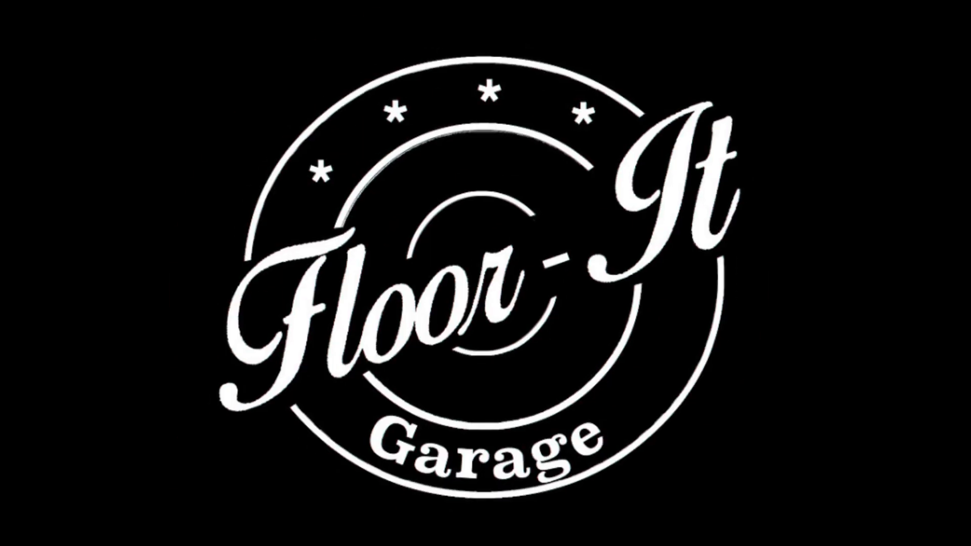